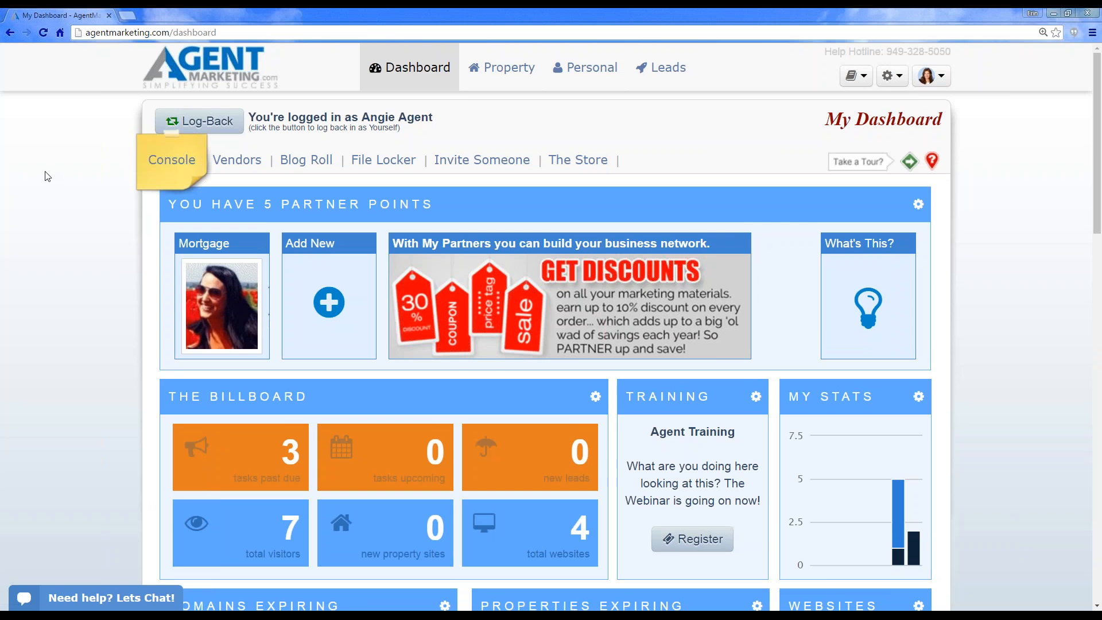
scroll(35, 263, down, 6)
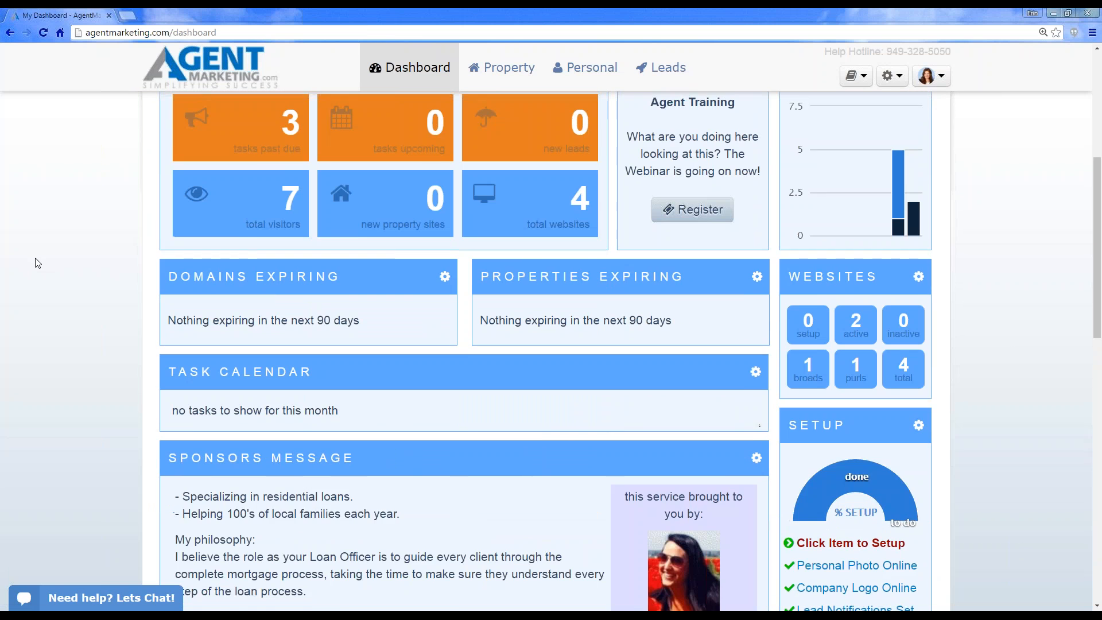
scroll(36, 262, up, 7)
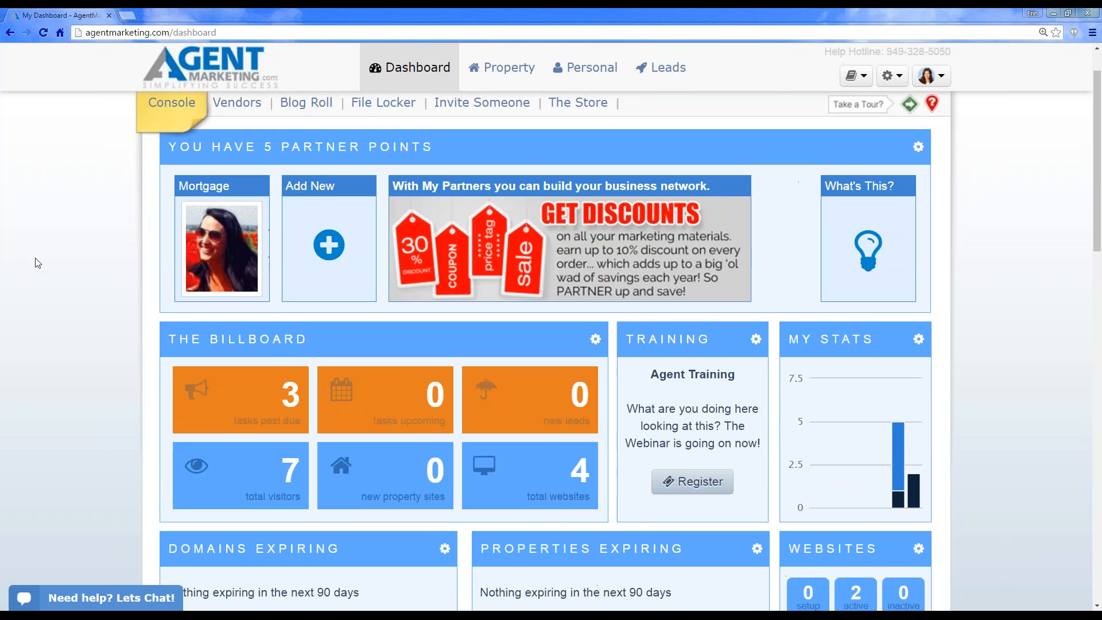
scroll(35, 263, up, 1)
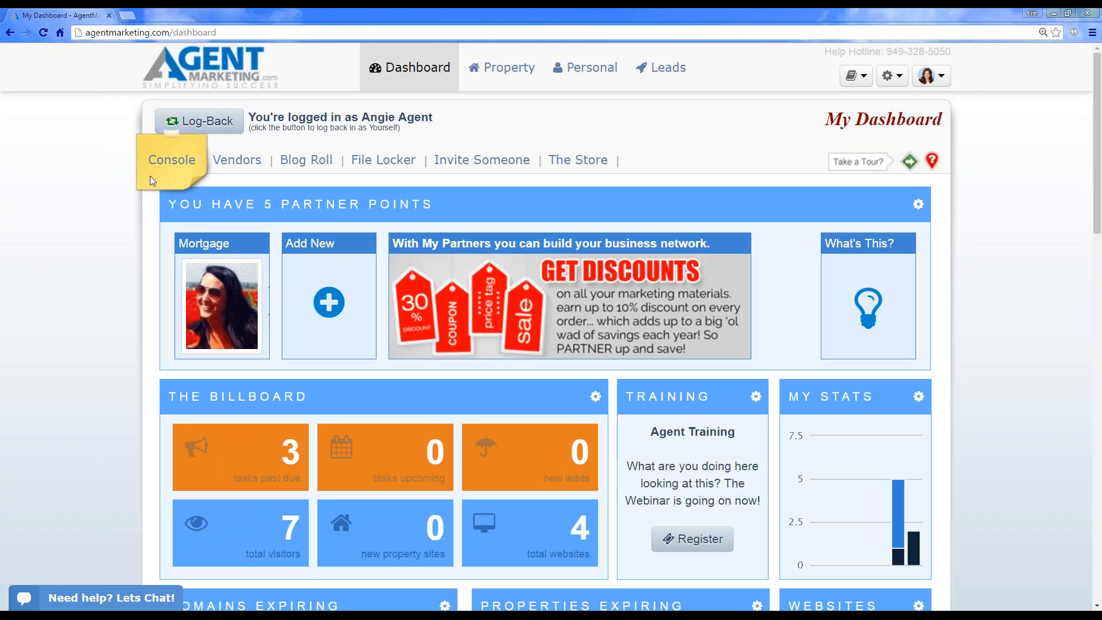
- View the purchase options of the 980 California property website, and return to the dashboard
click(505, 68)
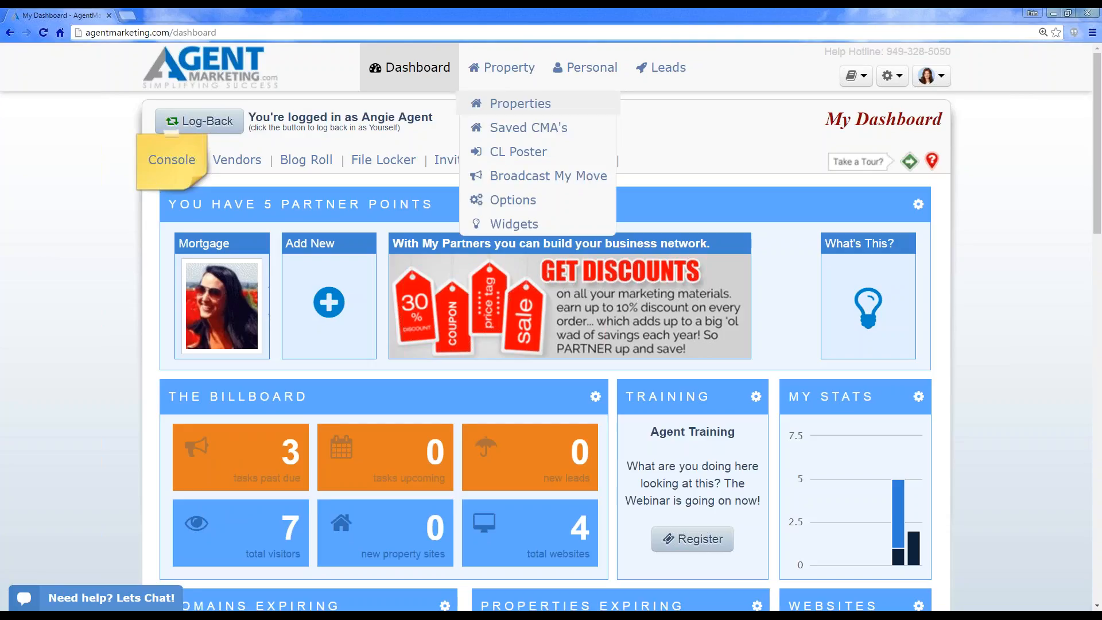
click(518, 106)
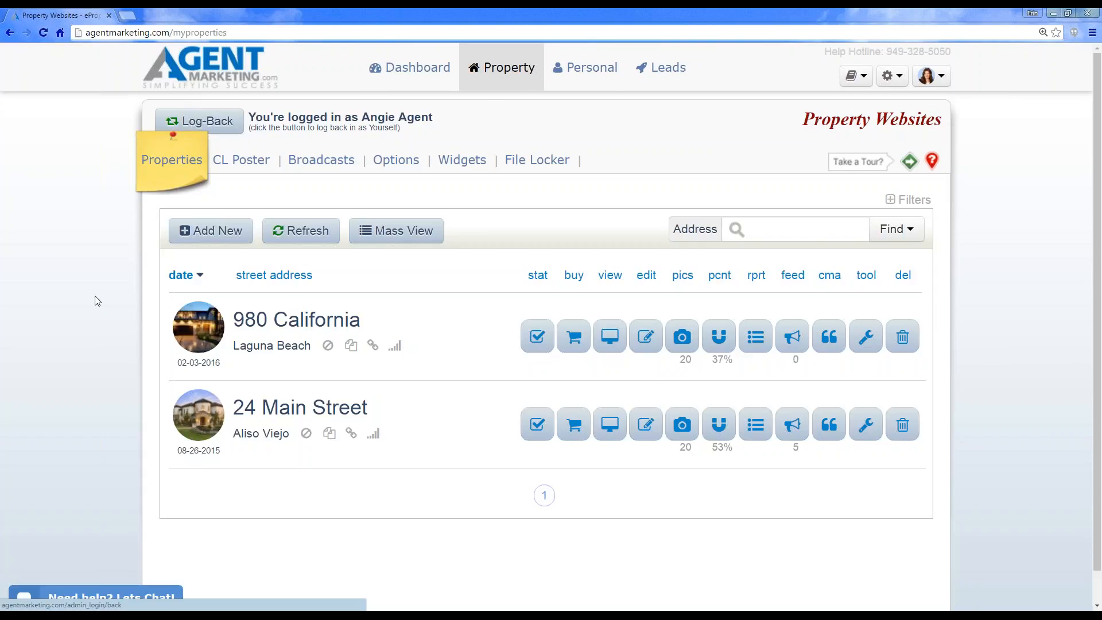
click(577, 340)
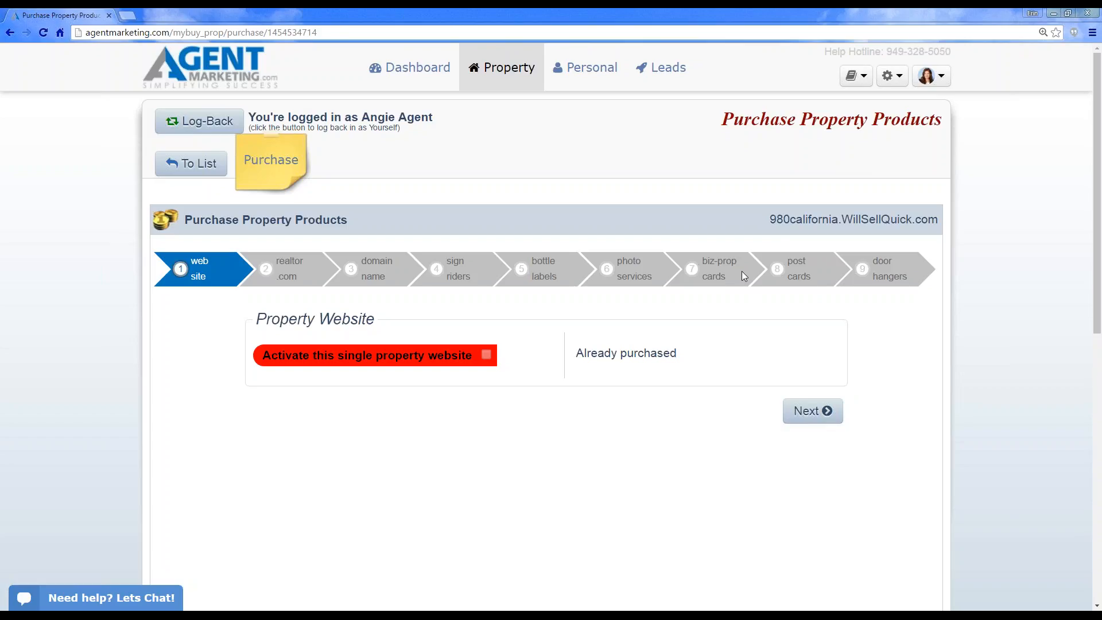
click(234, 69)
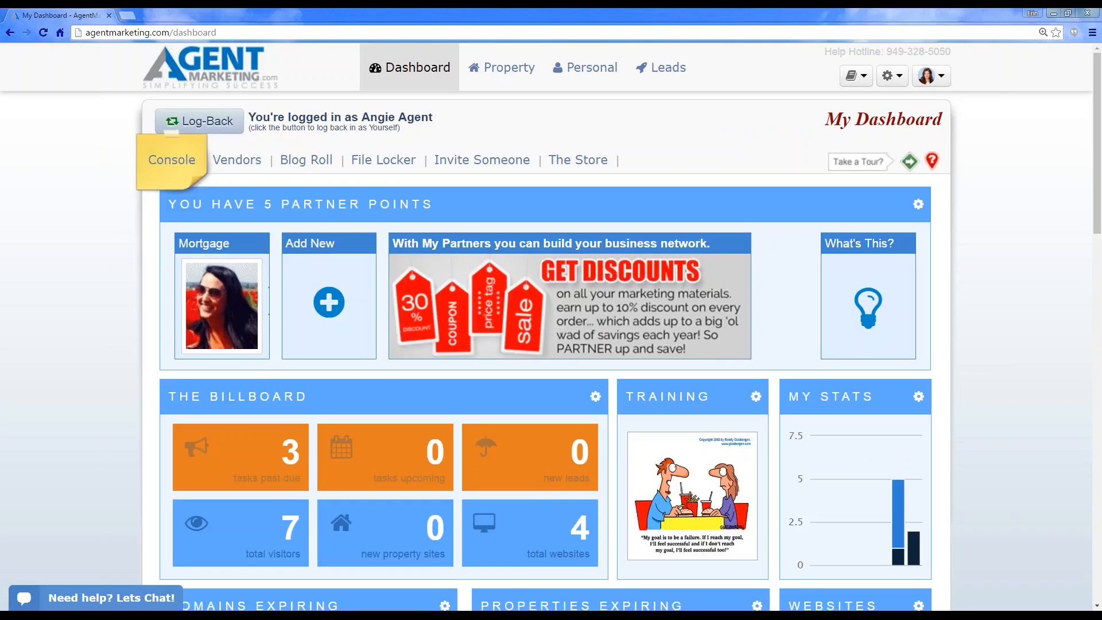
- Start a new search in IDX Setup with California Regional Multiple Listing Service, Inc. as the MLS source
click(889, 75)
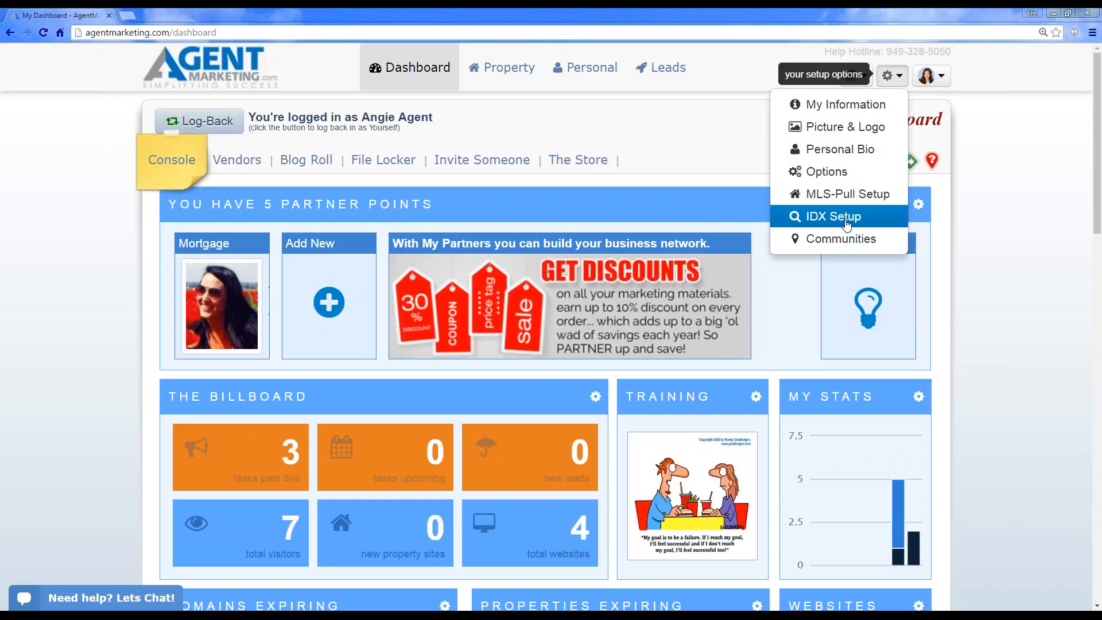
click(812, 218)
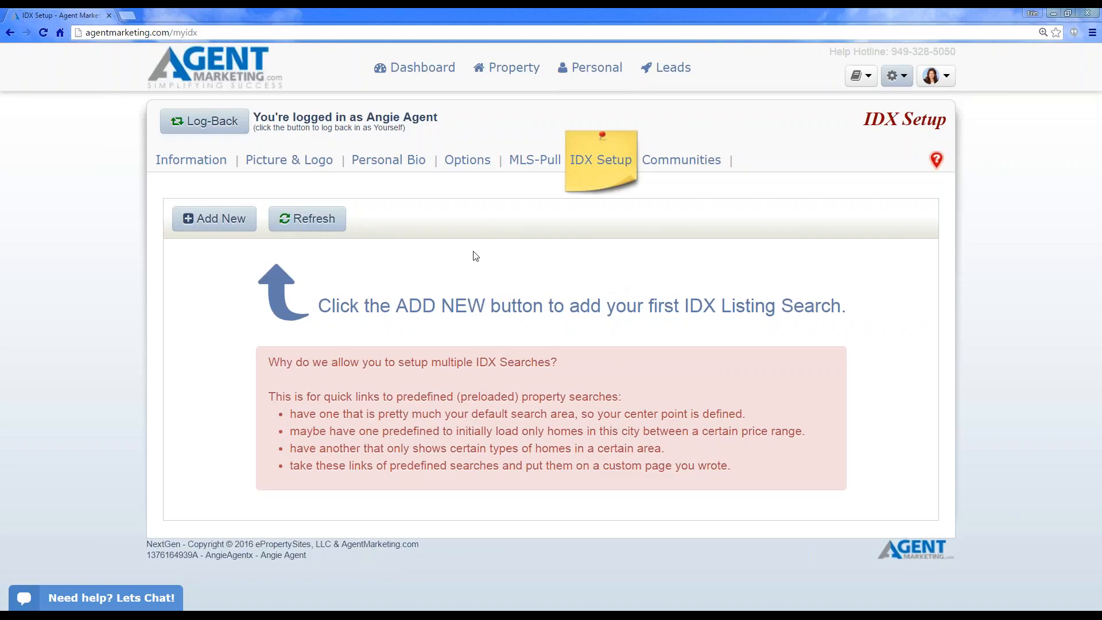
click(225, 222)
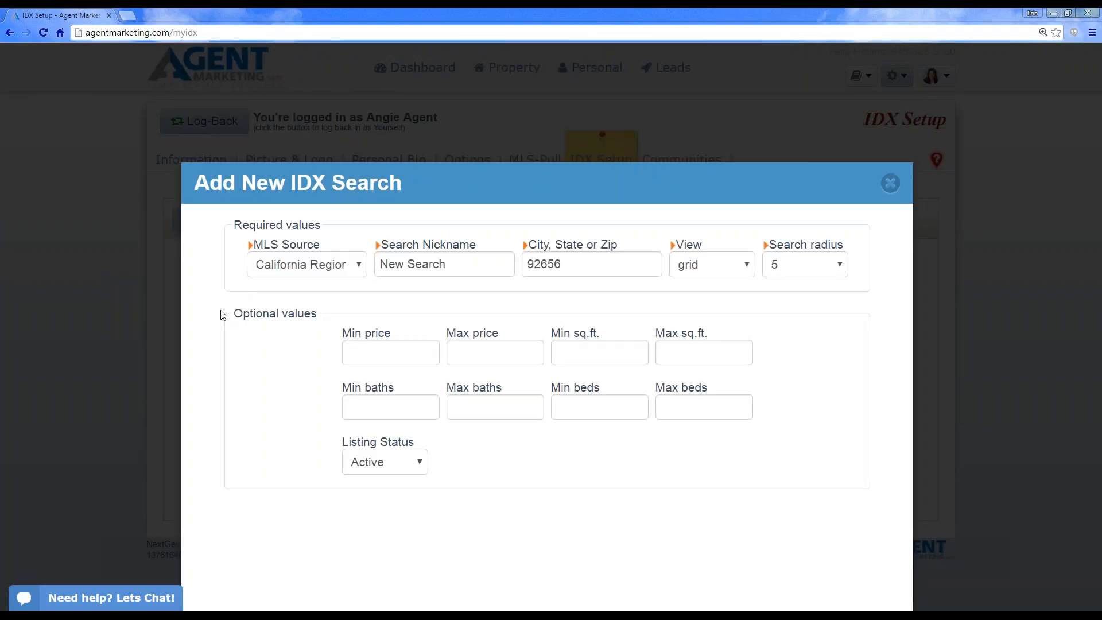
drag(593, 190, 588, 96)
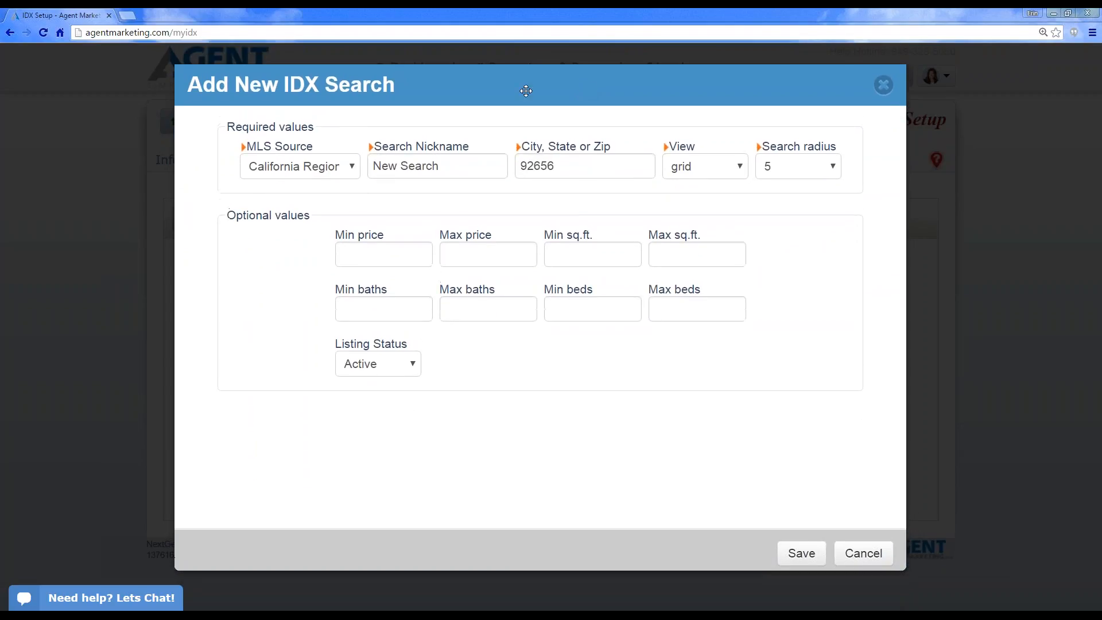
click(292, 170)
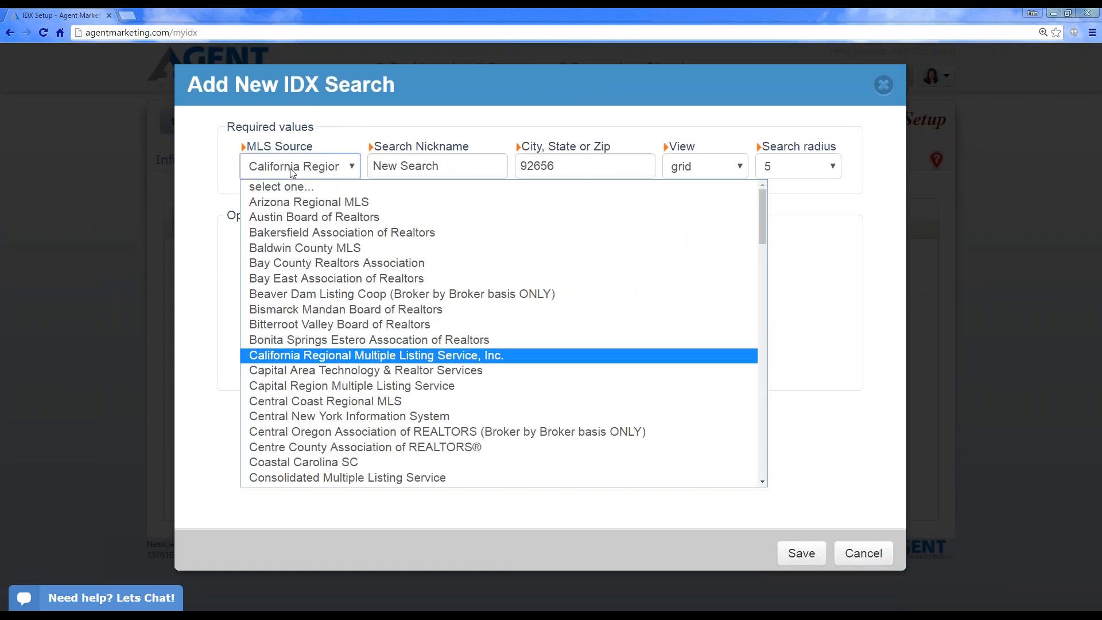
click(299, 355)
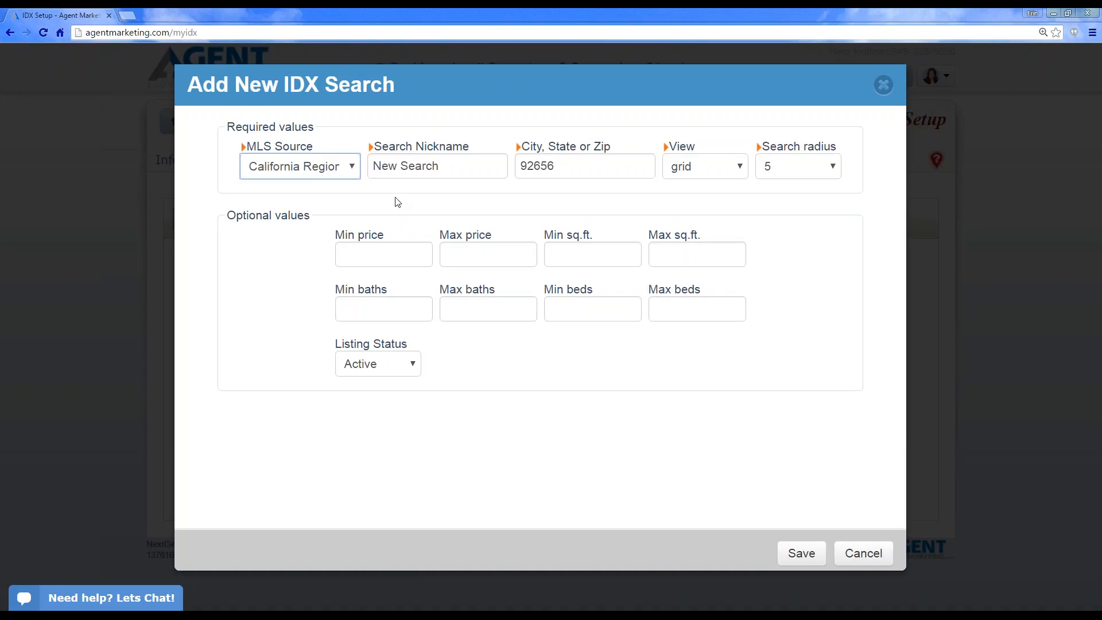
- Set the nickname of the new IDX search to Aliso Viejo
click(460, 167)
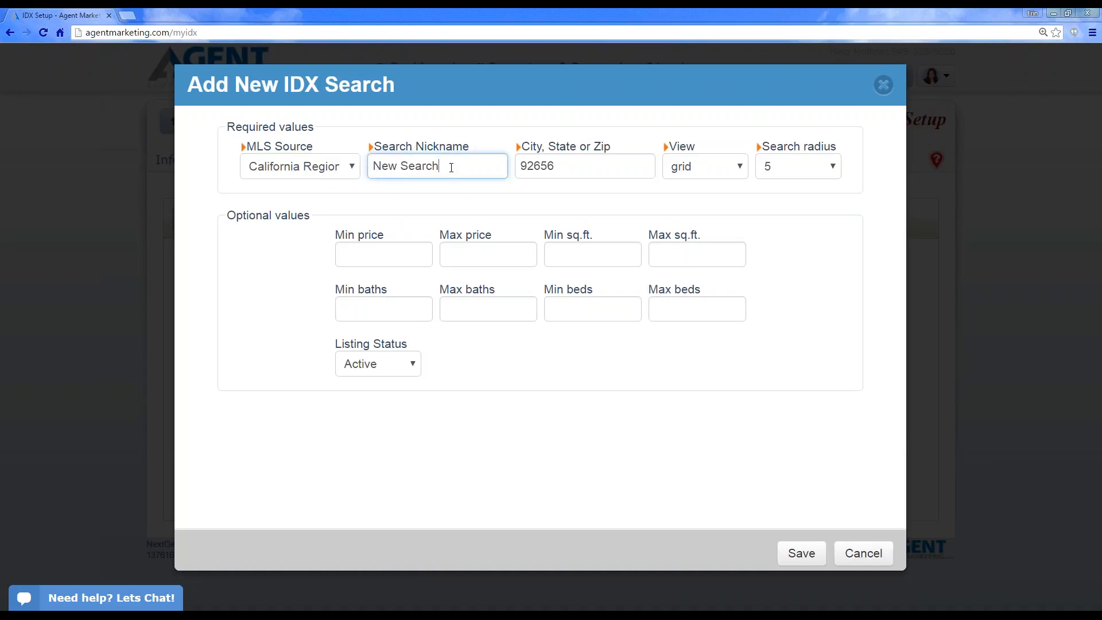
triple_click(451, 167)
key(BackSpace)
text(Aliso Viejo)
key(Tab)
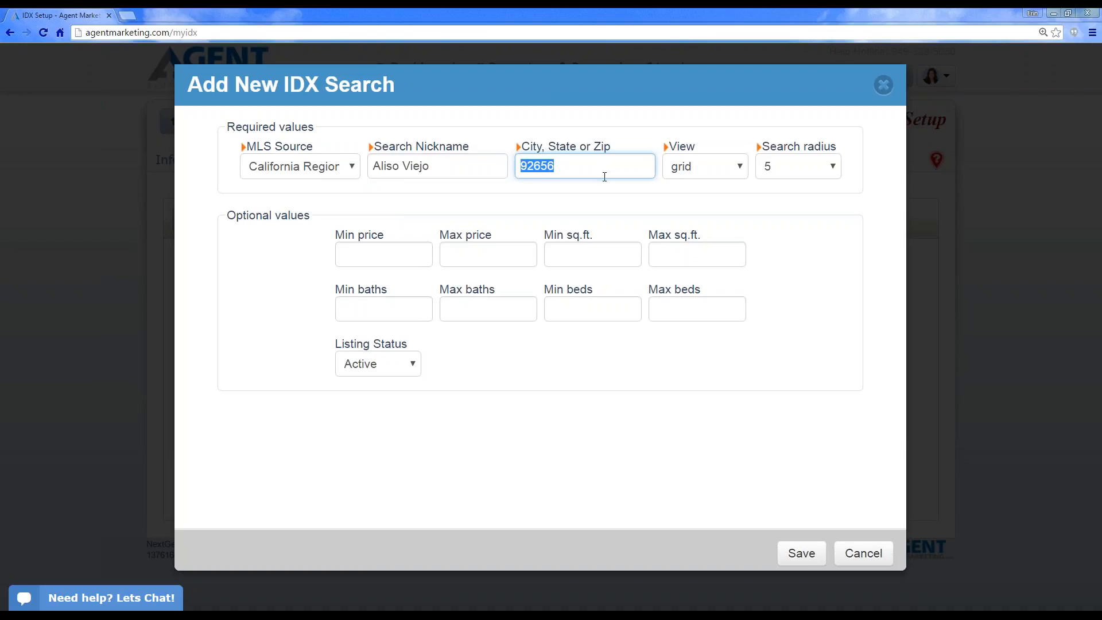
click(569, 161)
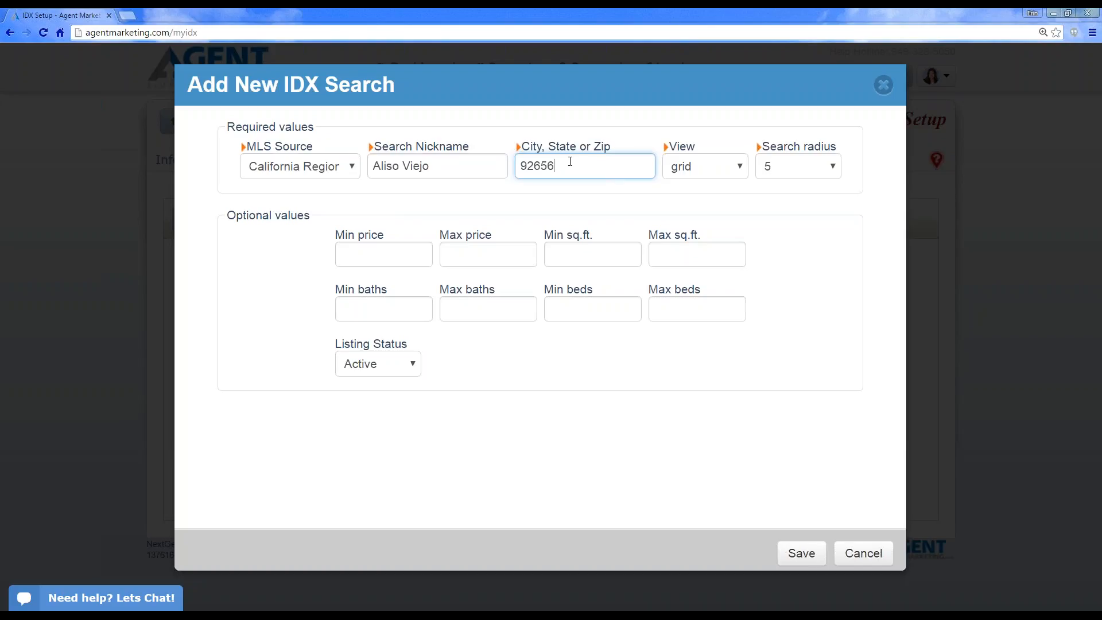
- Choose the grid view and a search radius of 5 for the new IDX search
click(724, 169)
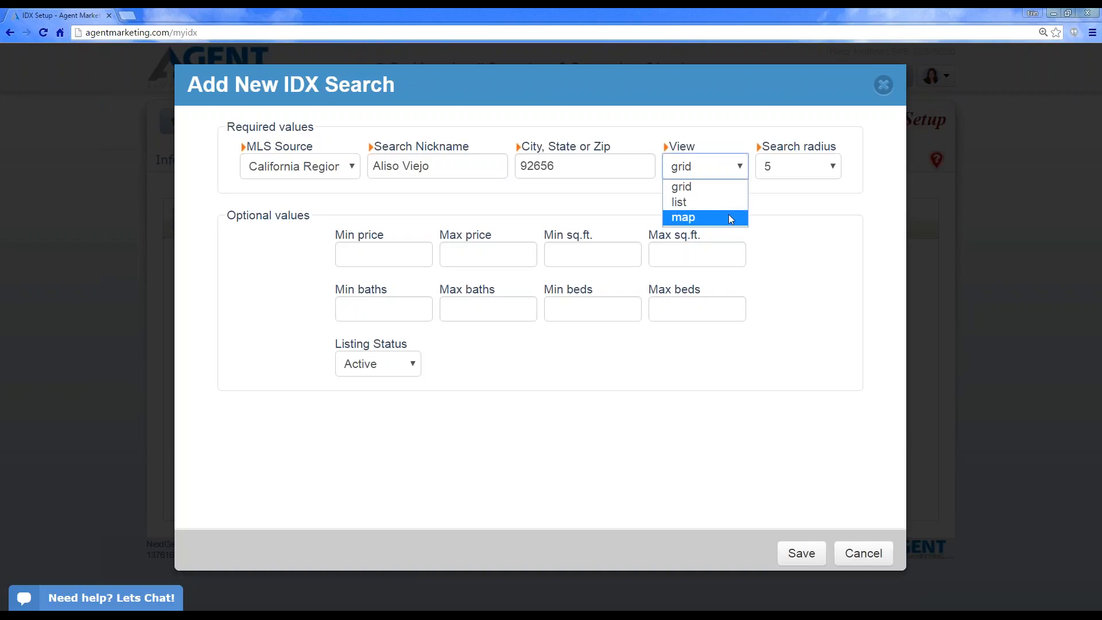
click(725, 188)
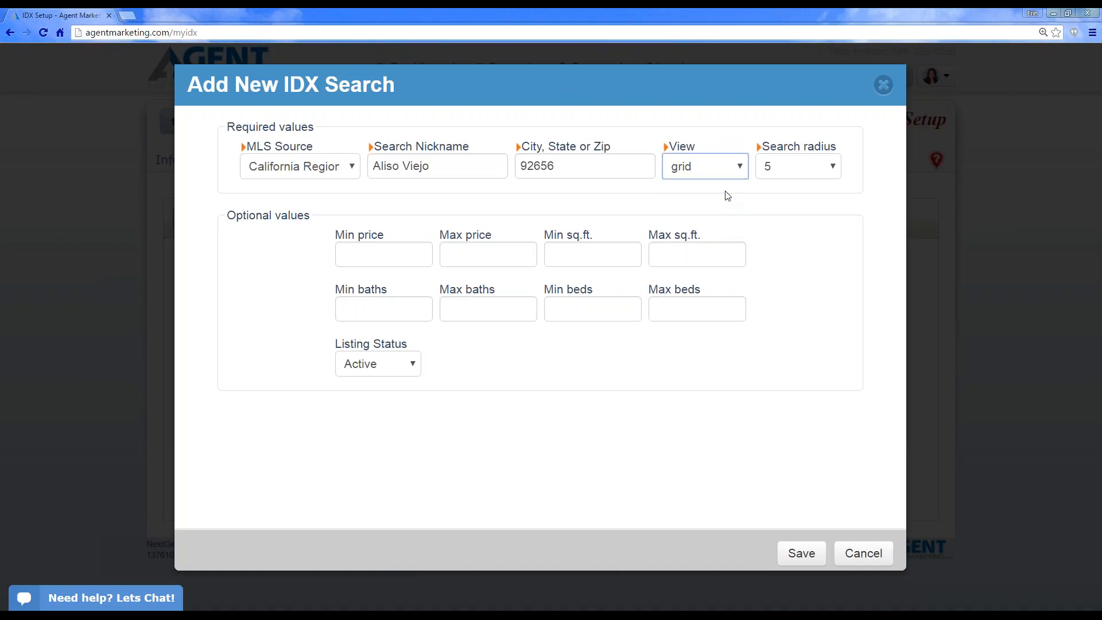
click(795, 177)
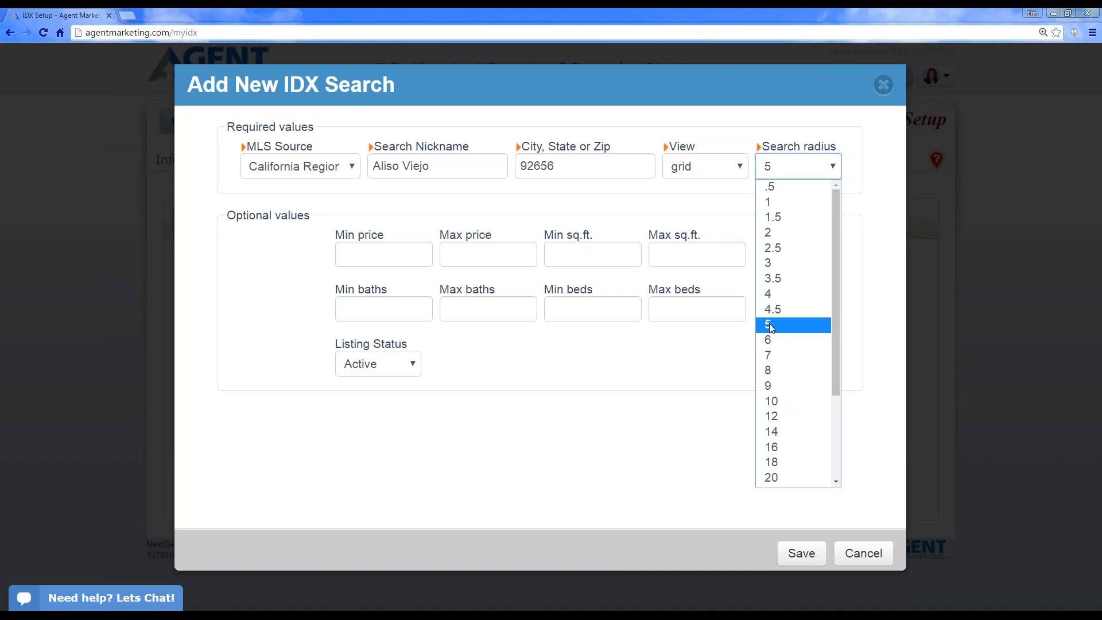
scroll(770, 338, down, 3)
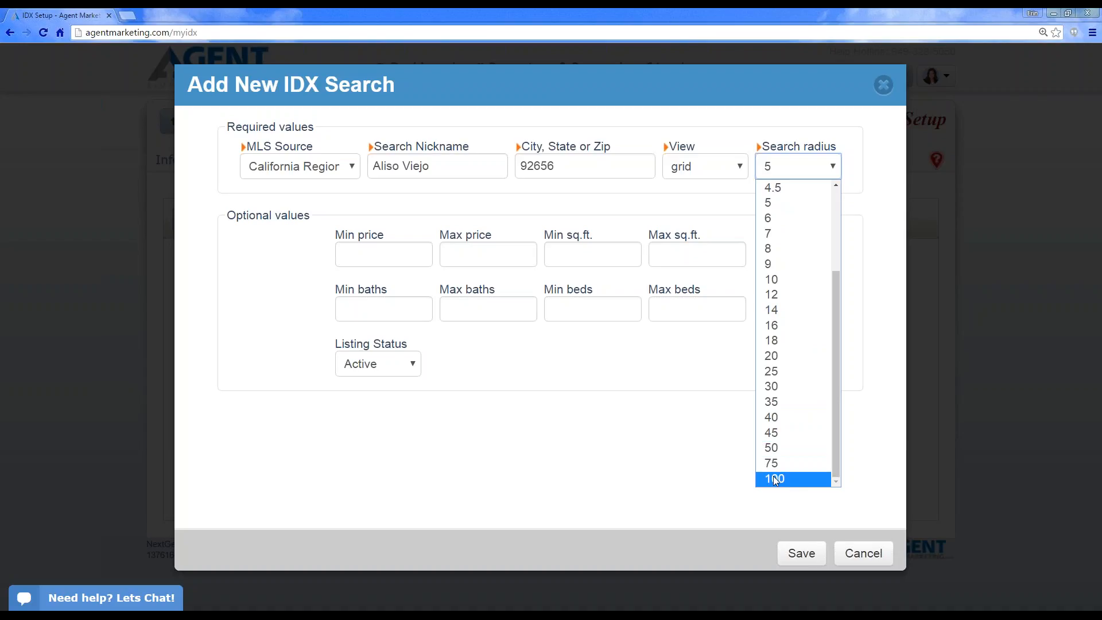
click(783, 209)
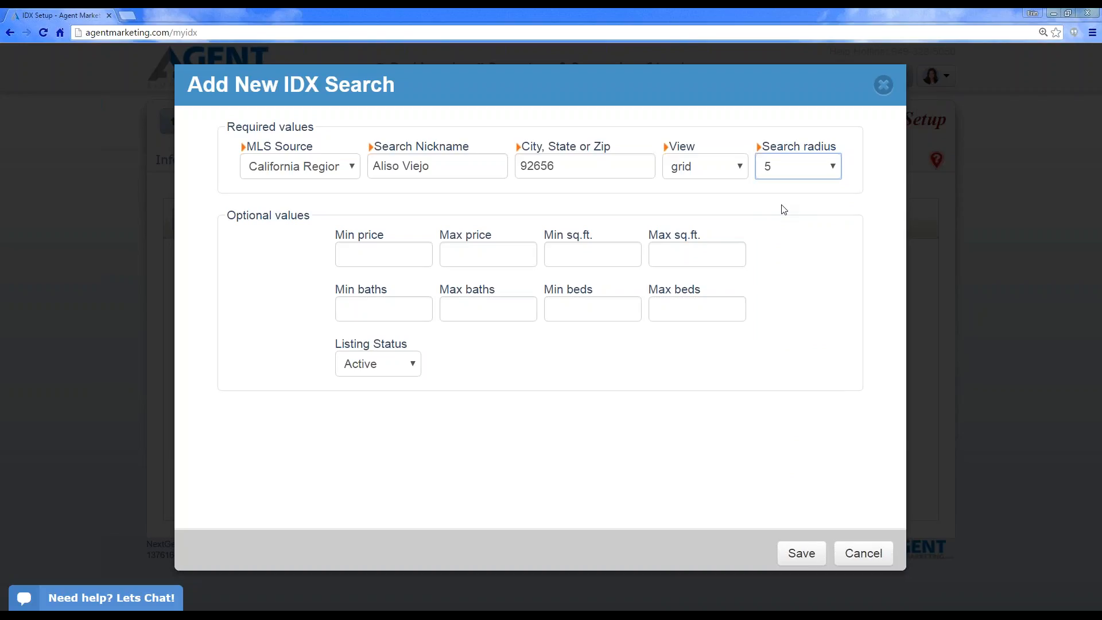
click(785, 174)
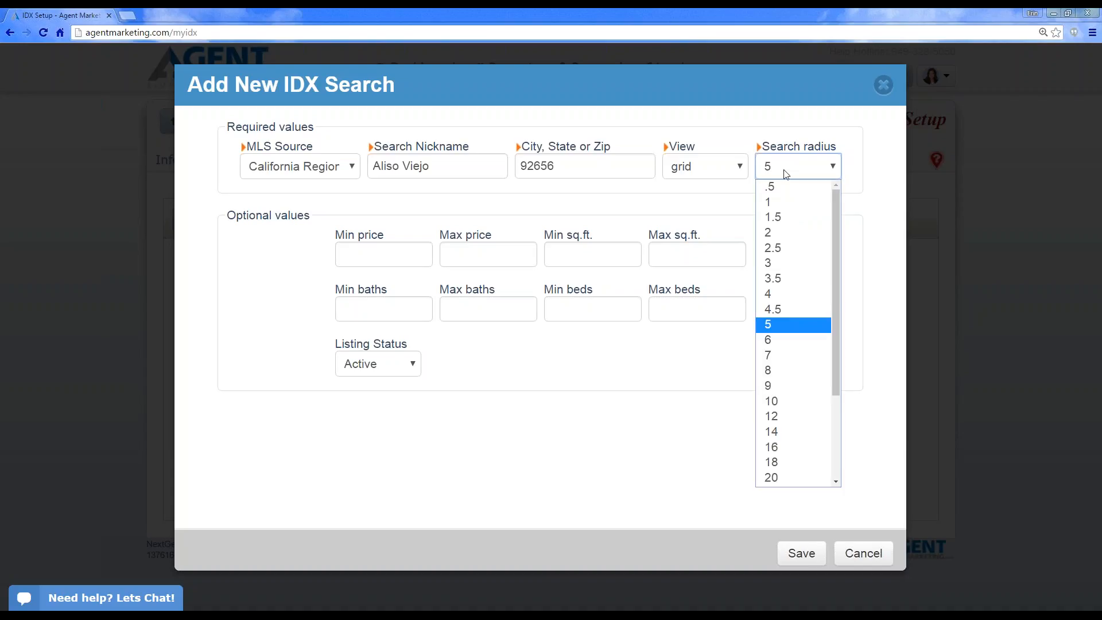
click(780, 325)
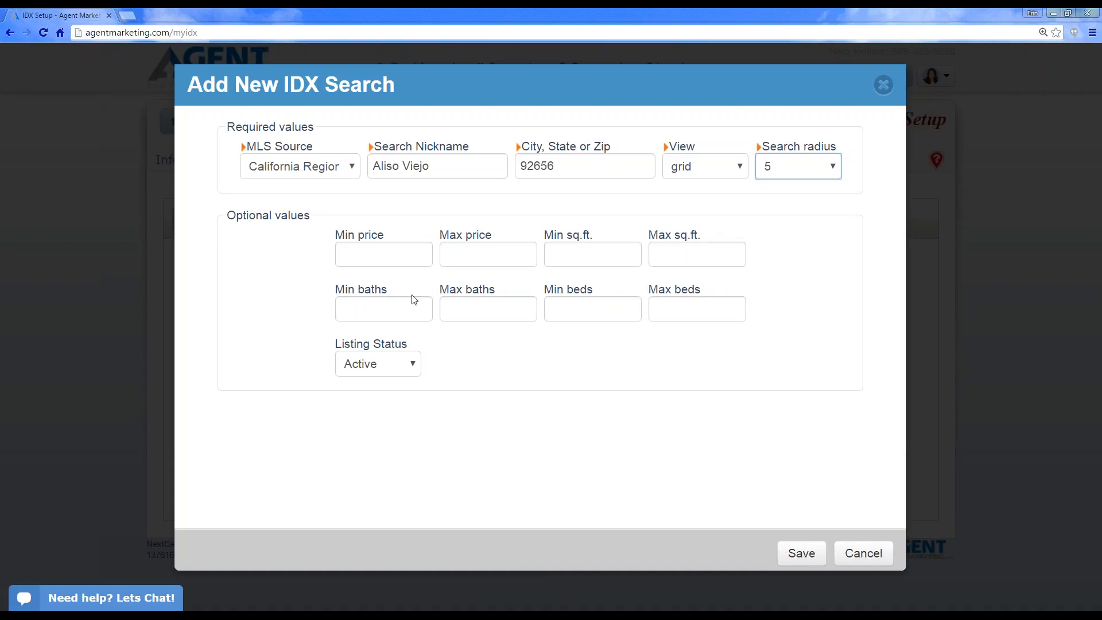
- Check the listing status options and save the new IDX search
click(376, 370)
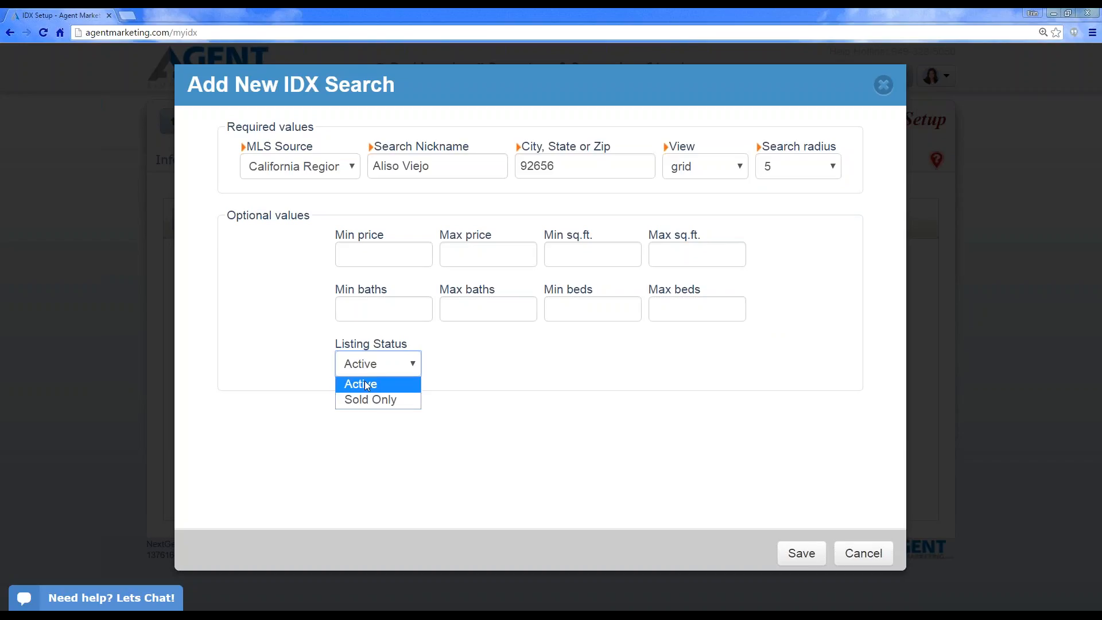
click(502, 367)
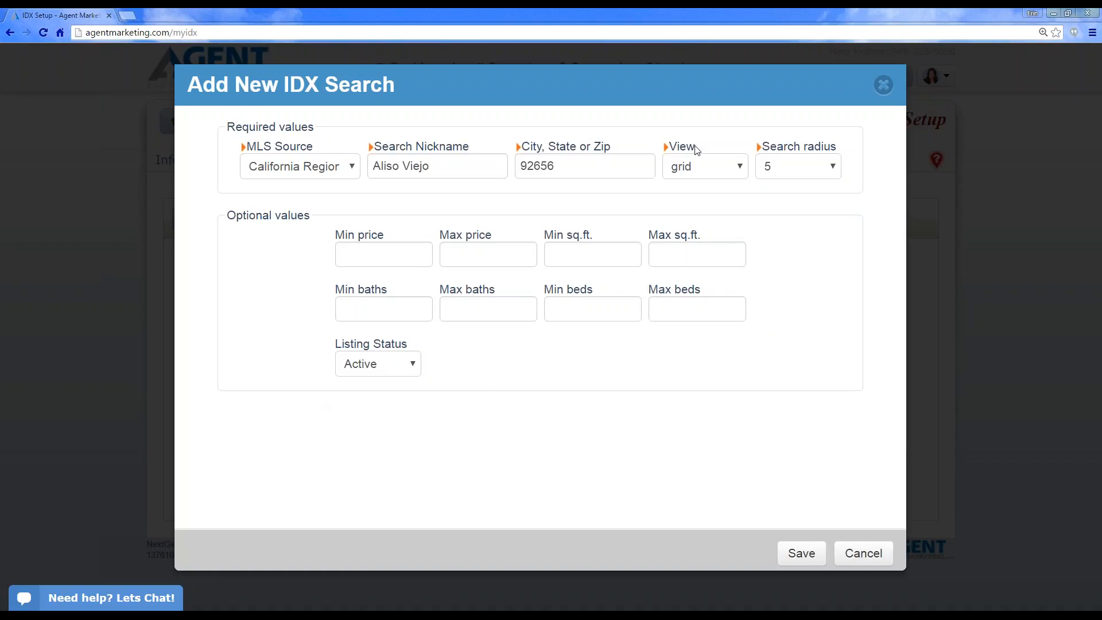
click(809, 563)
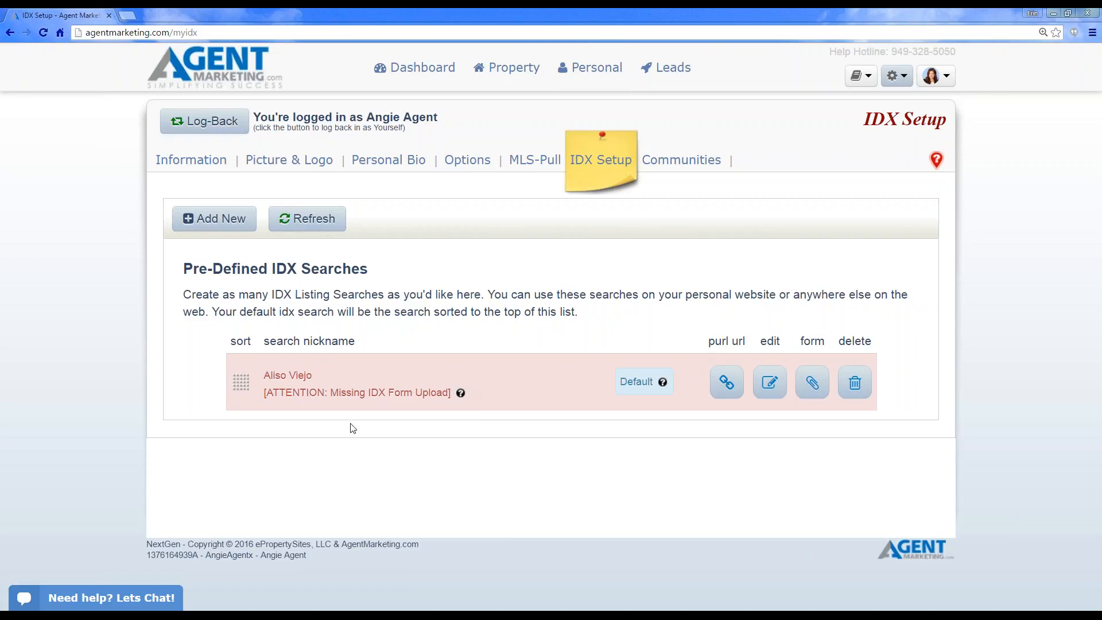
- Open the menu editor of the personal website My Website
mouse_move(265, 390)
mouse_down()
mouse_move(302, 393)
mouse_move(258, 393)
mouse_up()
mouse_move(597, 69)
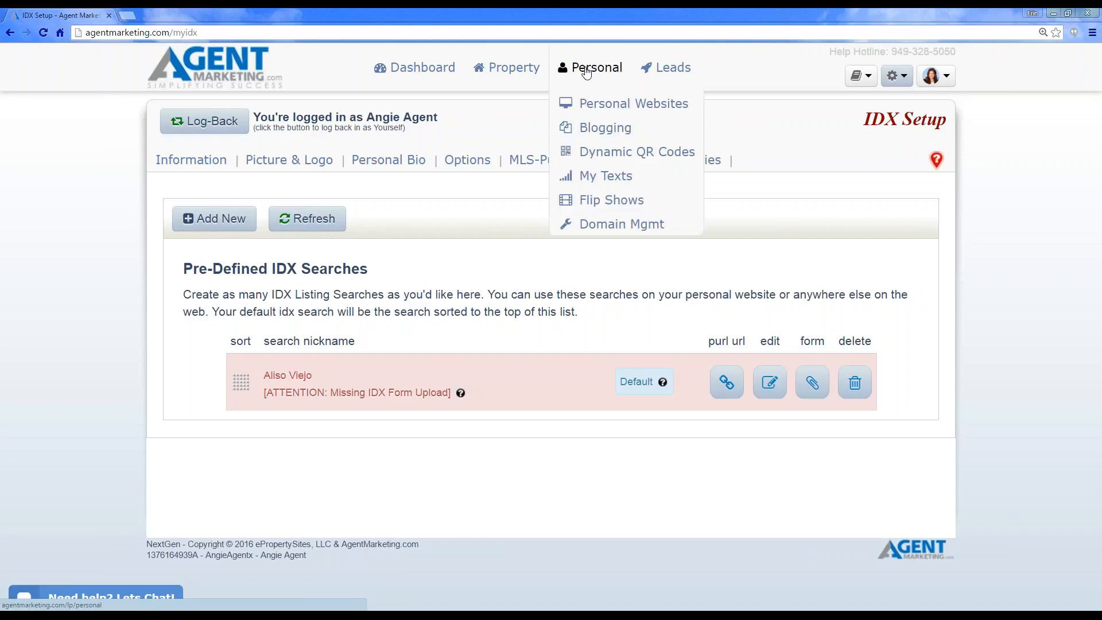
click(586, 111)
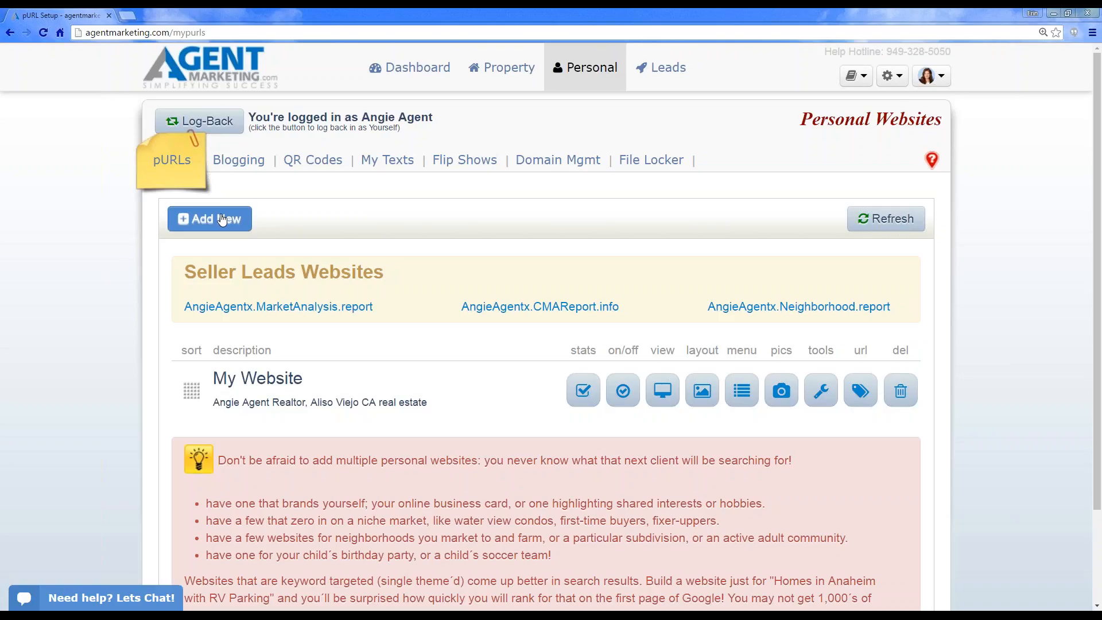
mouse_move(492, 376)
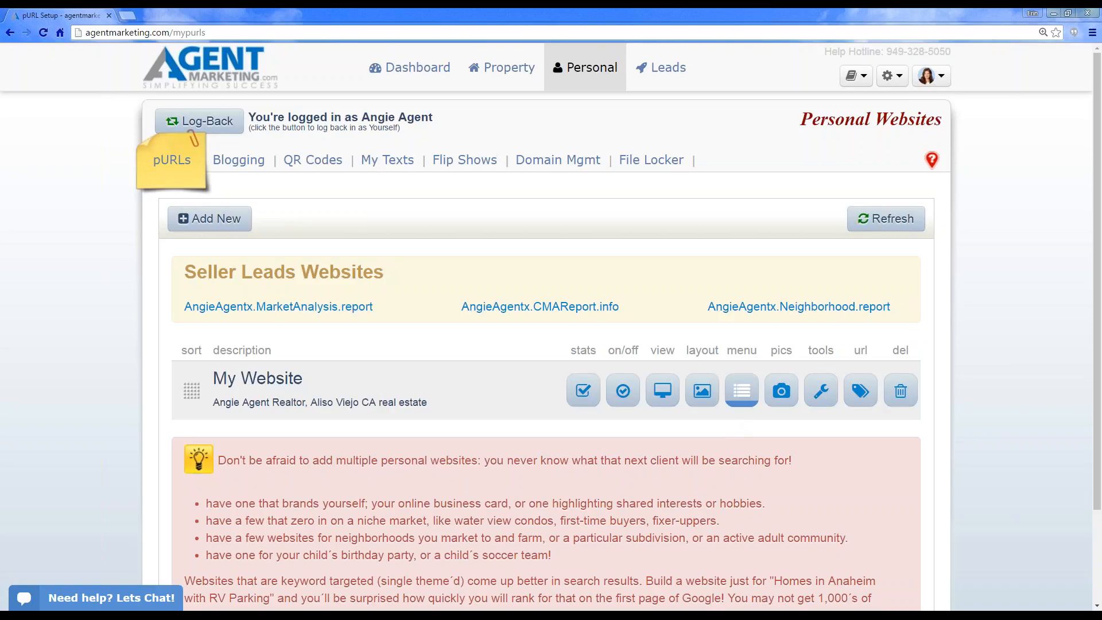
click(746, 398)
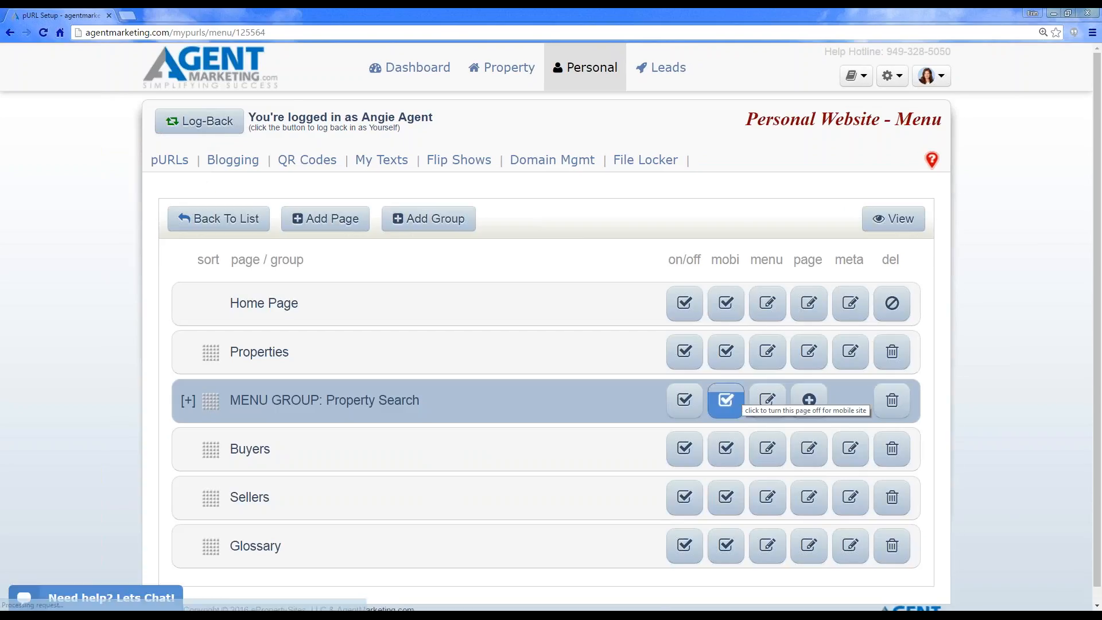
- Delete the Property Search menu group together with its Rancho Santa Margarita and Aliso Viejo subpages
click(890, 402)
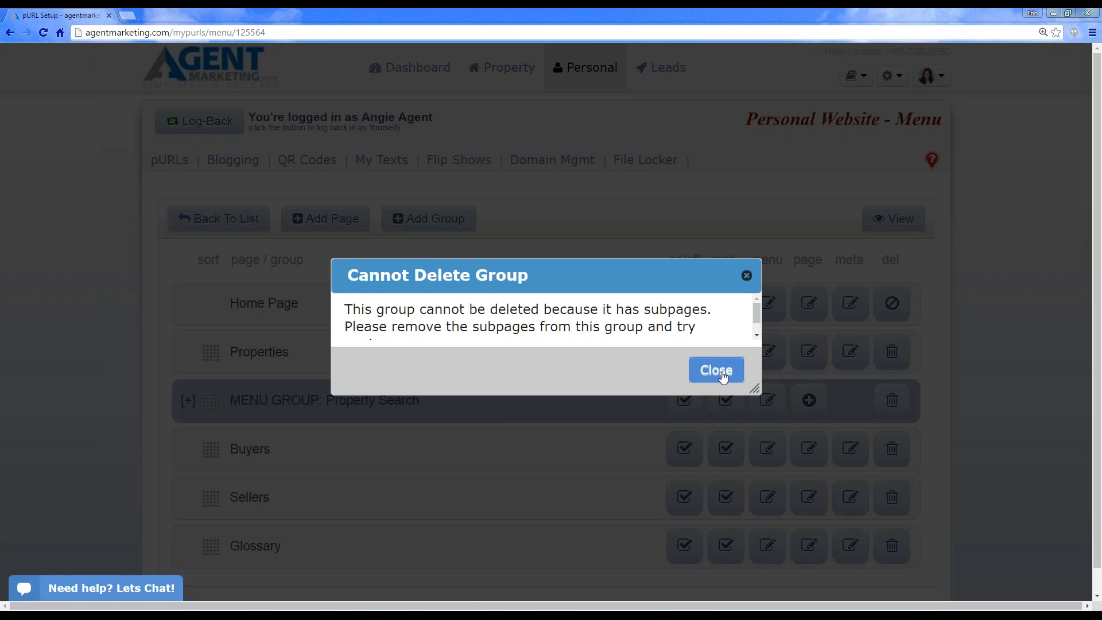
click(716, 369)
click(188, 402)
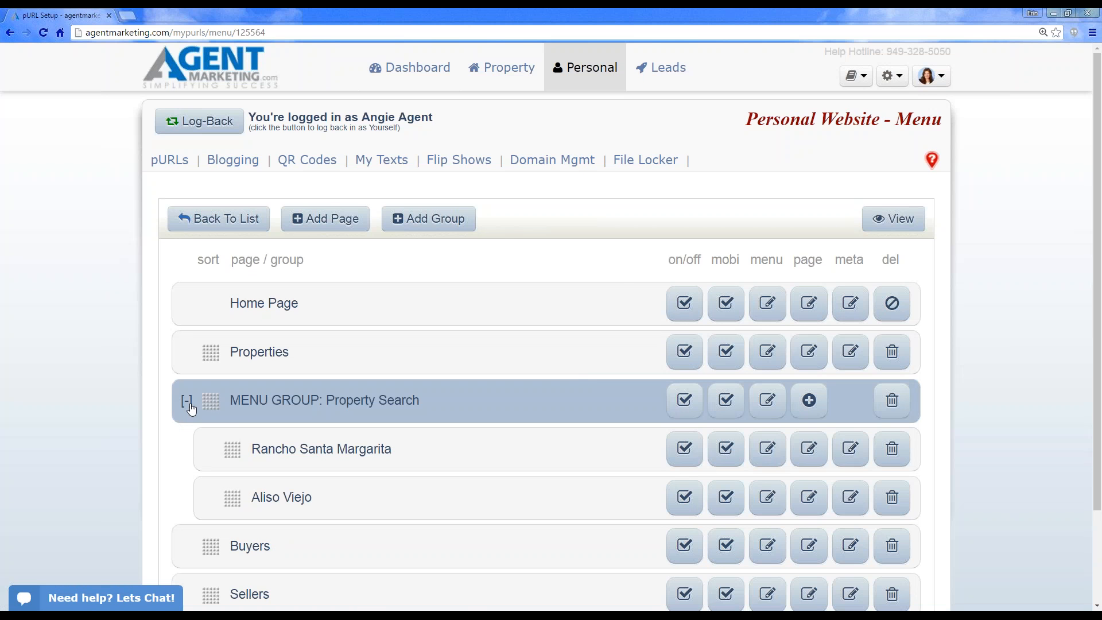
click(891, 453)
click(560, 369)
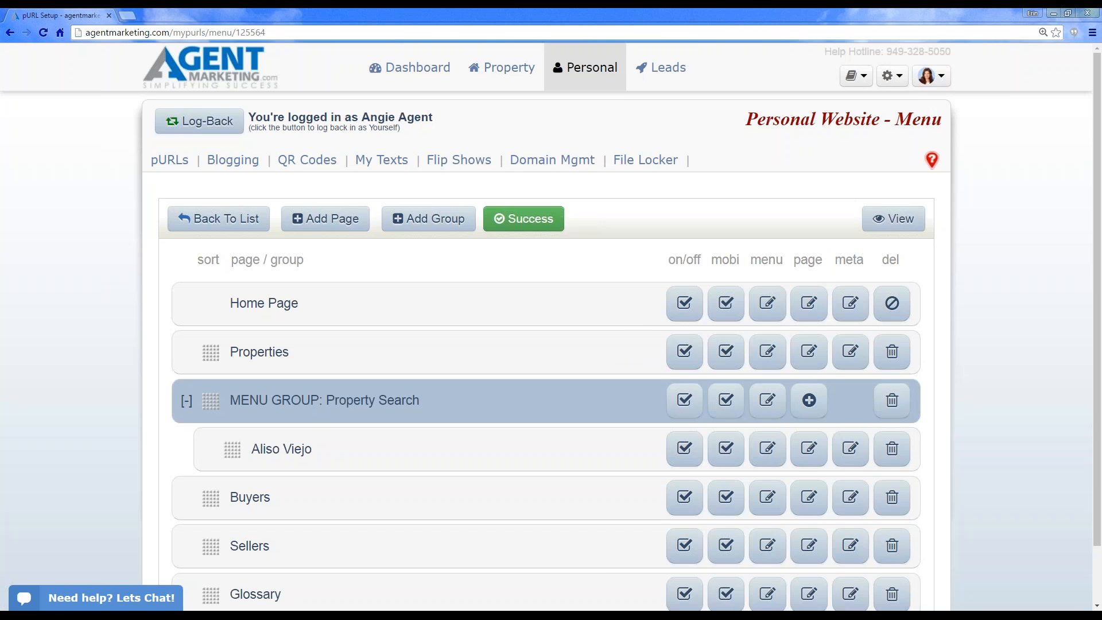
click(892, 449)
click(560, 370)
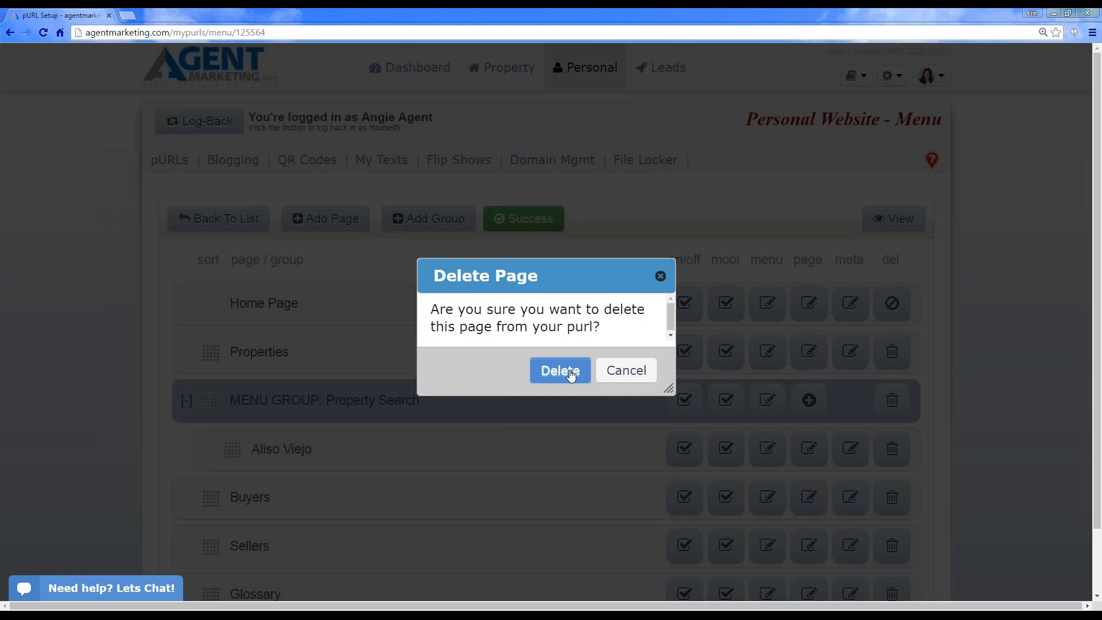
click(893, 400)
click(599, 362)
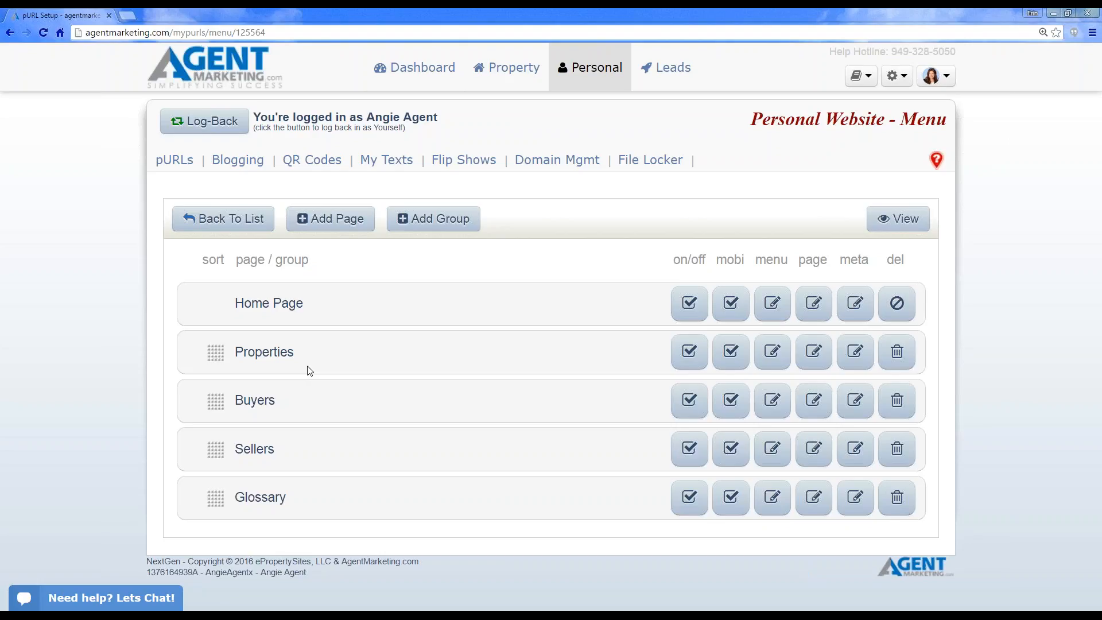
- Add an IDX property search page linked to the Aliso Viejo search with an empty page title, and place it between Properties and Buyers
click(331, 225)
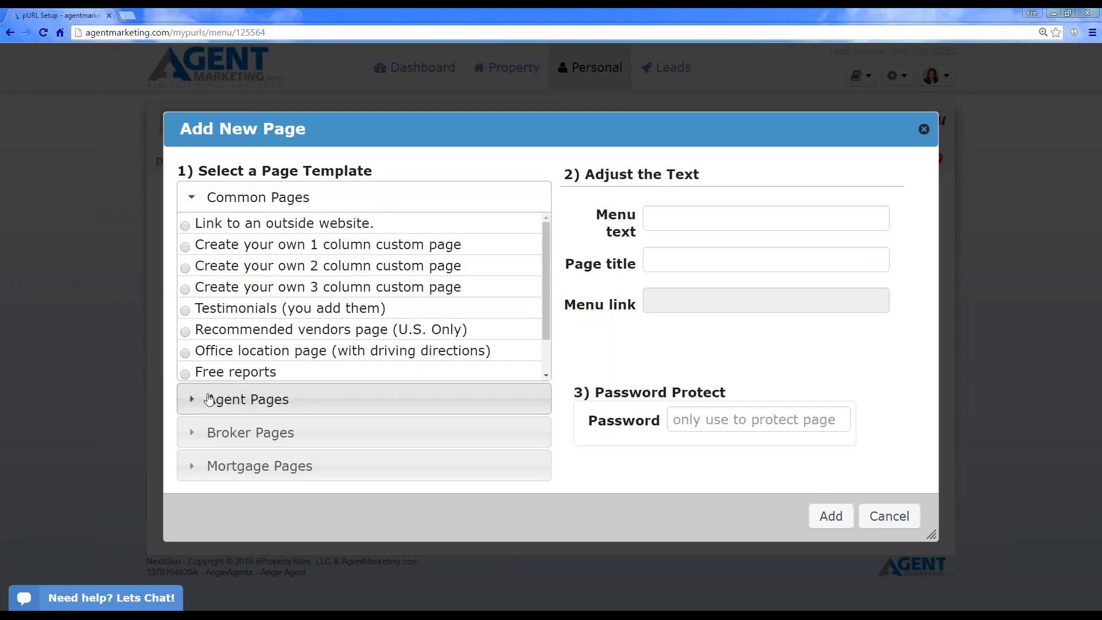
click(235, 402)
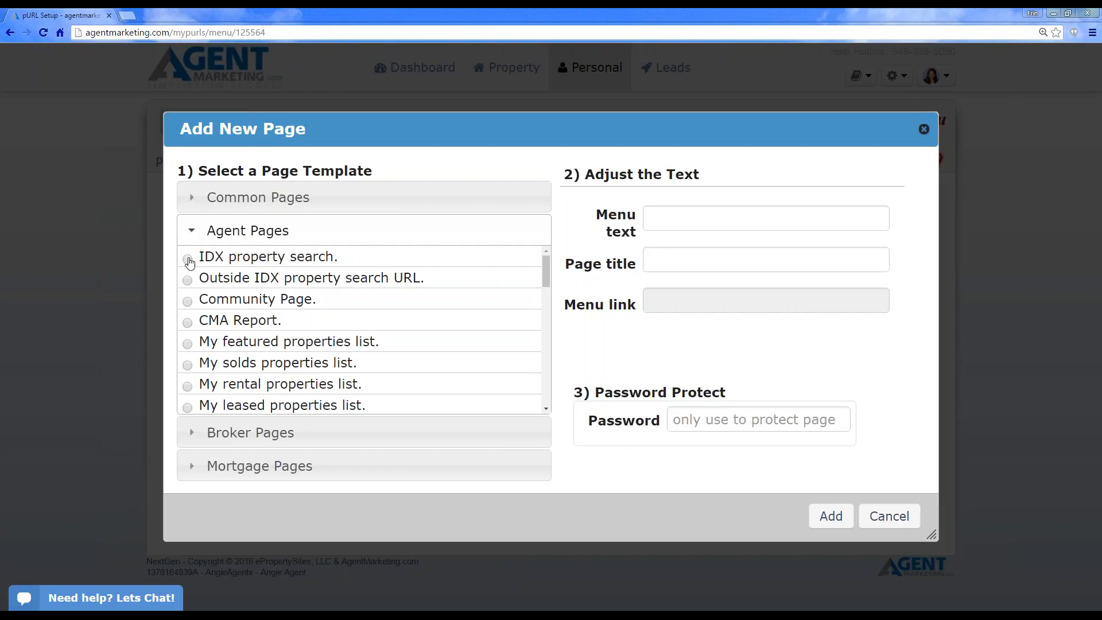
click(188, 258)
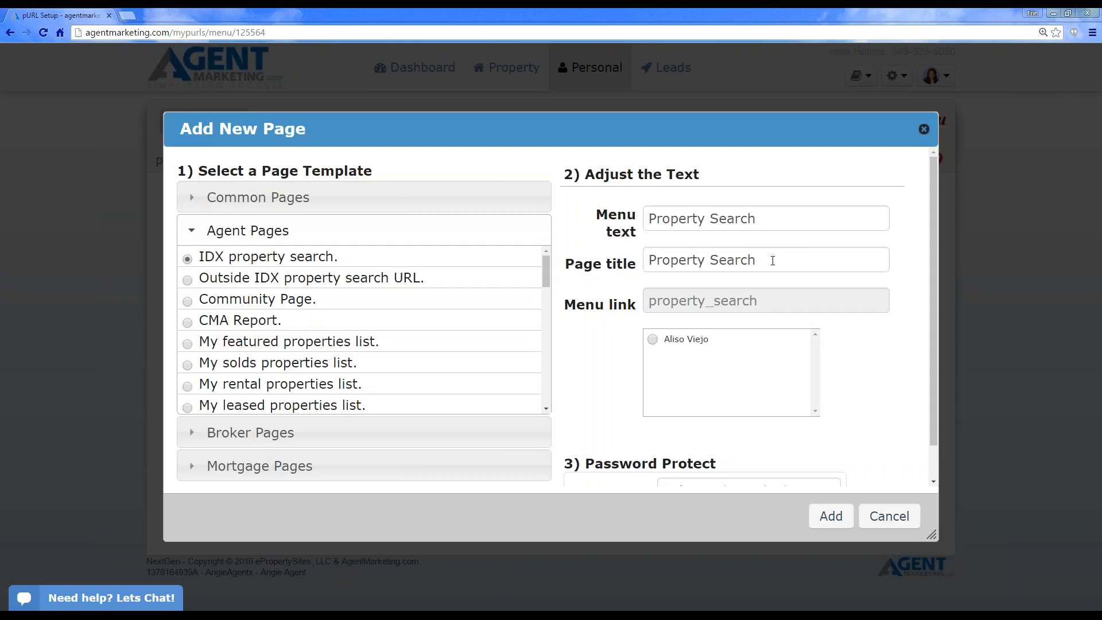
drag(772, 261, 566, 259)
key(BackSpace)
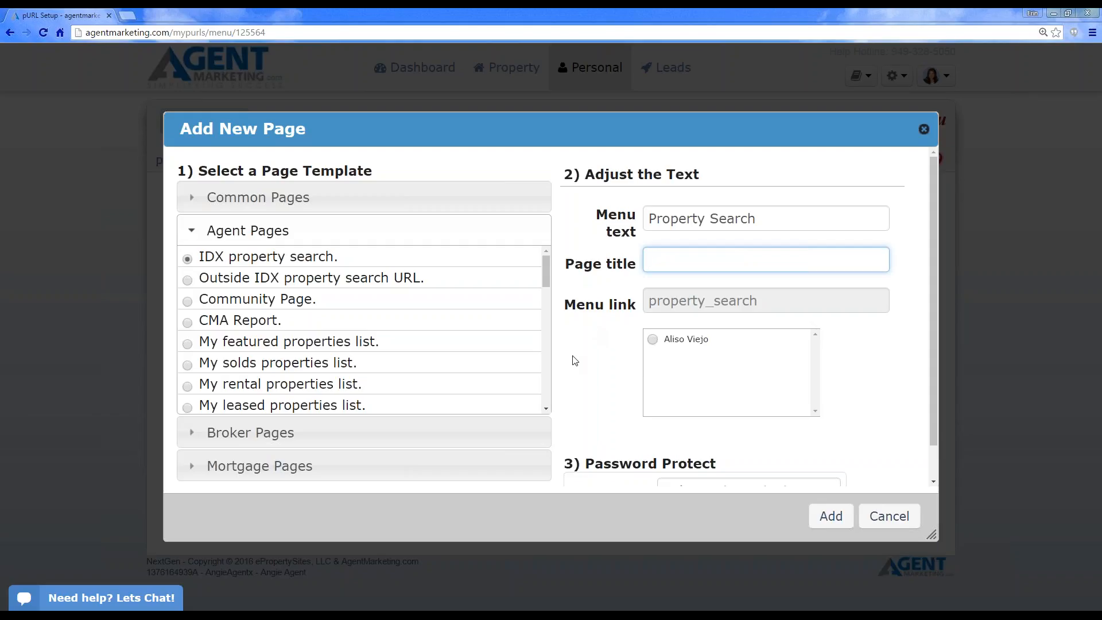
click(652, 339)
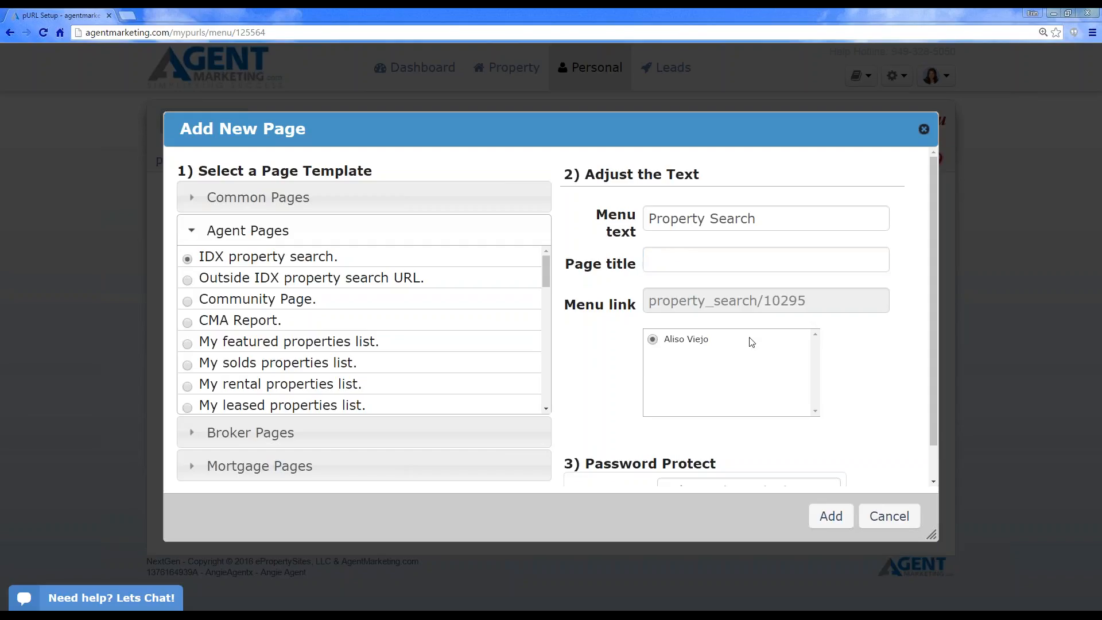
click(832, 517)
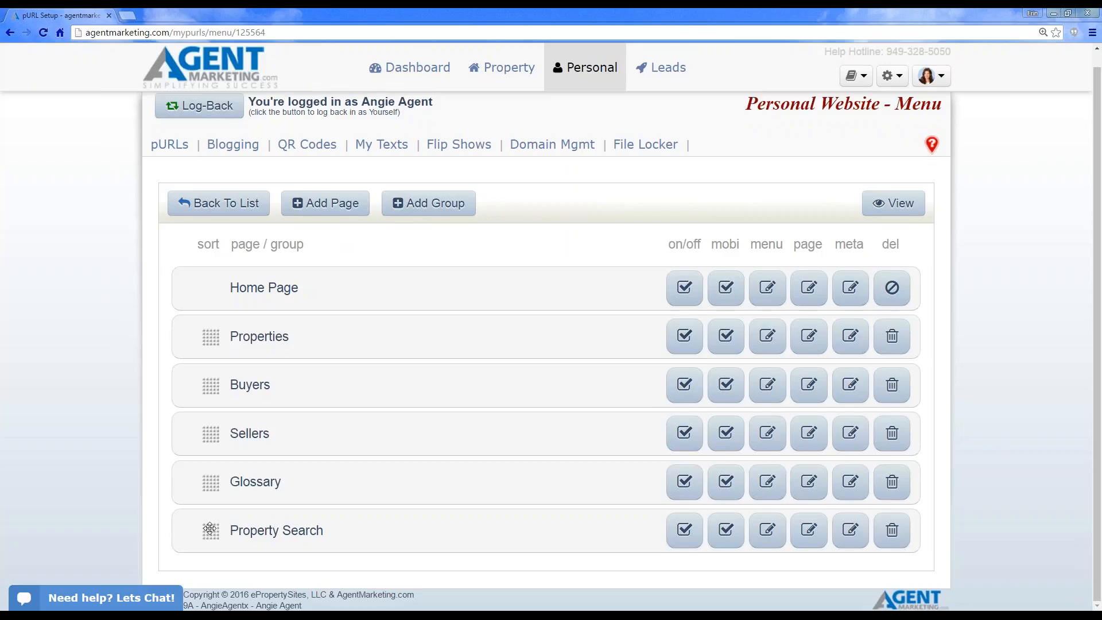
drag(210, 529, 206, 374)
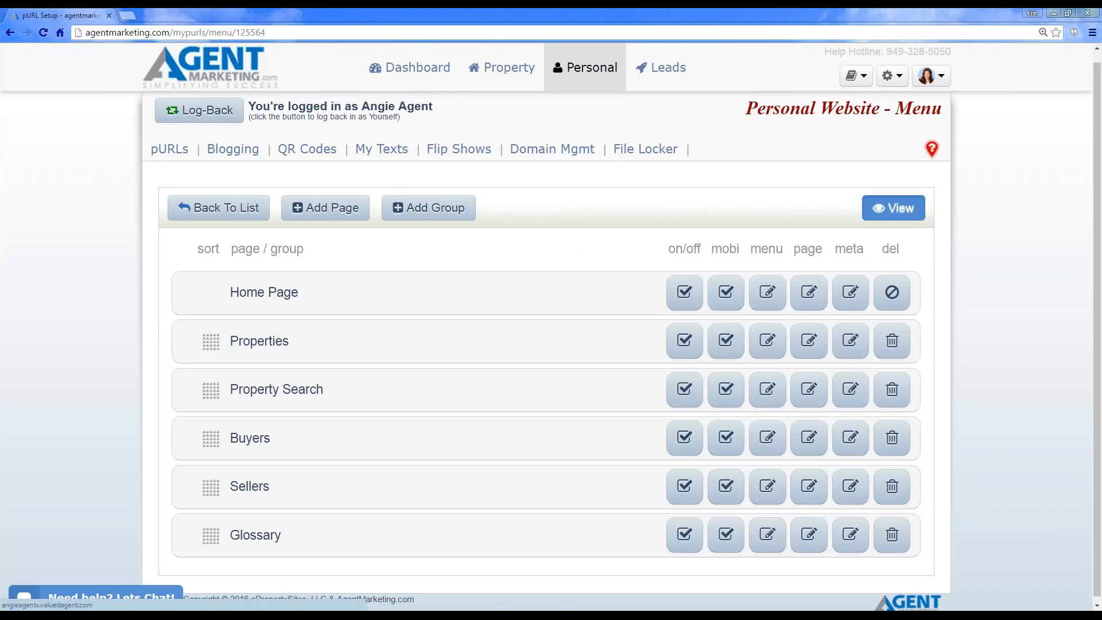
- View the live personal website and examine the listings and radius map on its Property Search page
click(893, 207)
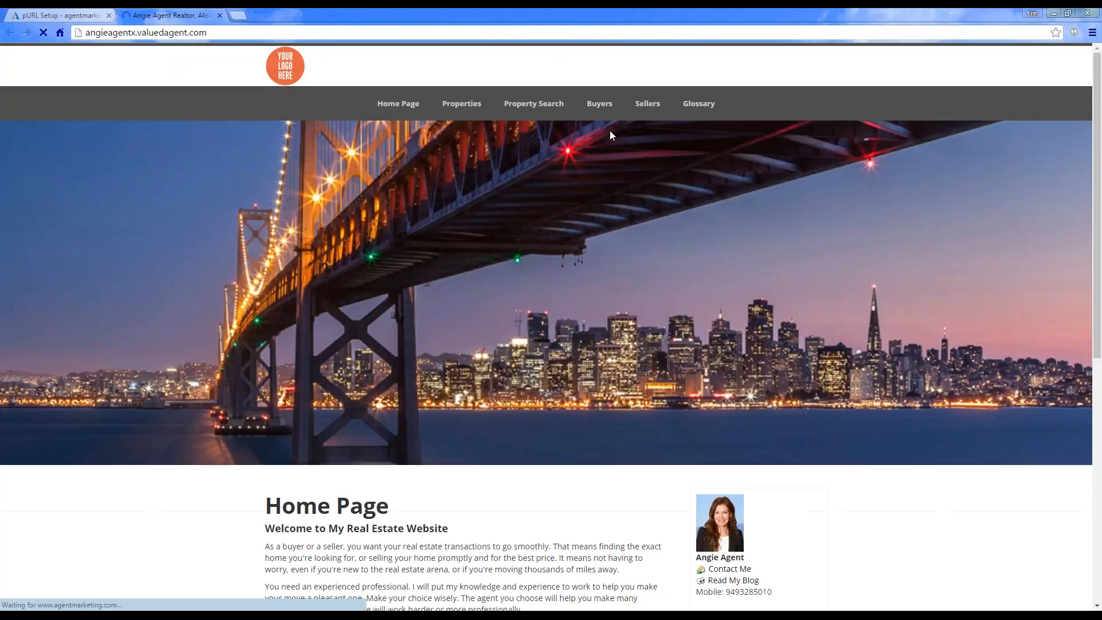
click(536, 108)
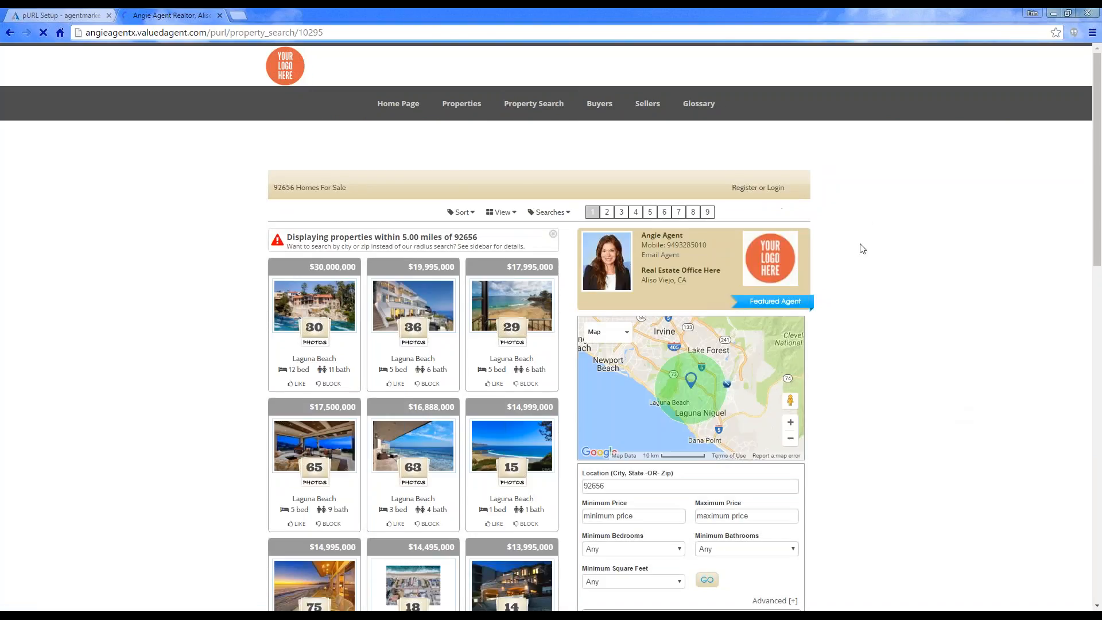
scroll(875, 475, down, 1)
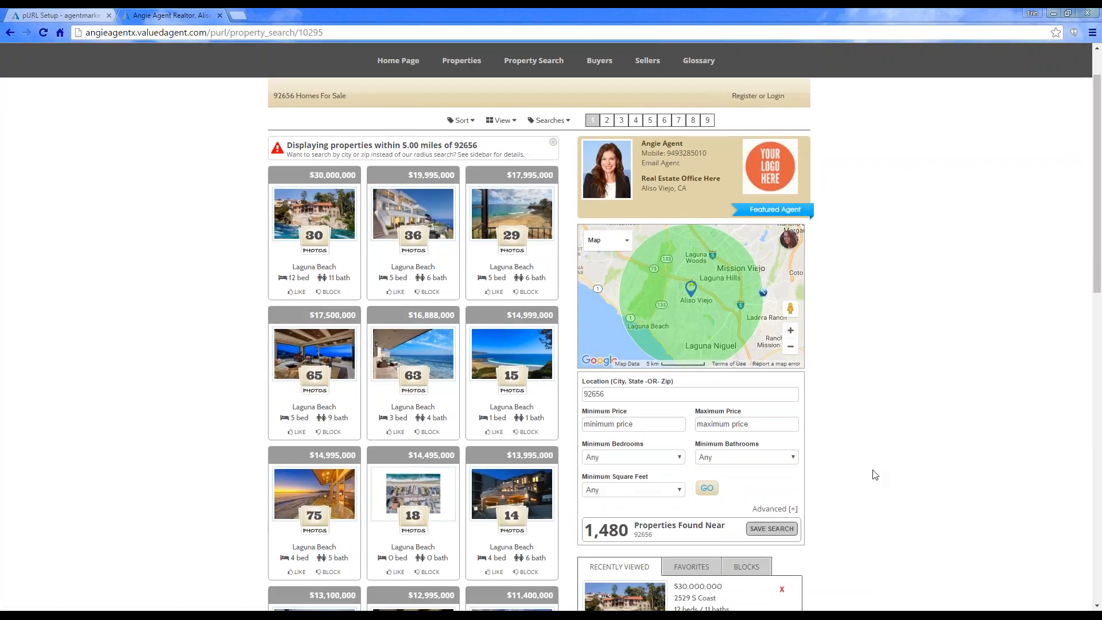
scroll(875, 475, up, 1)
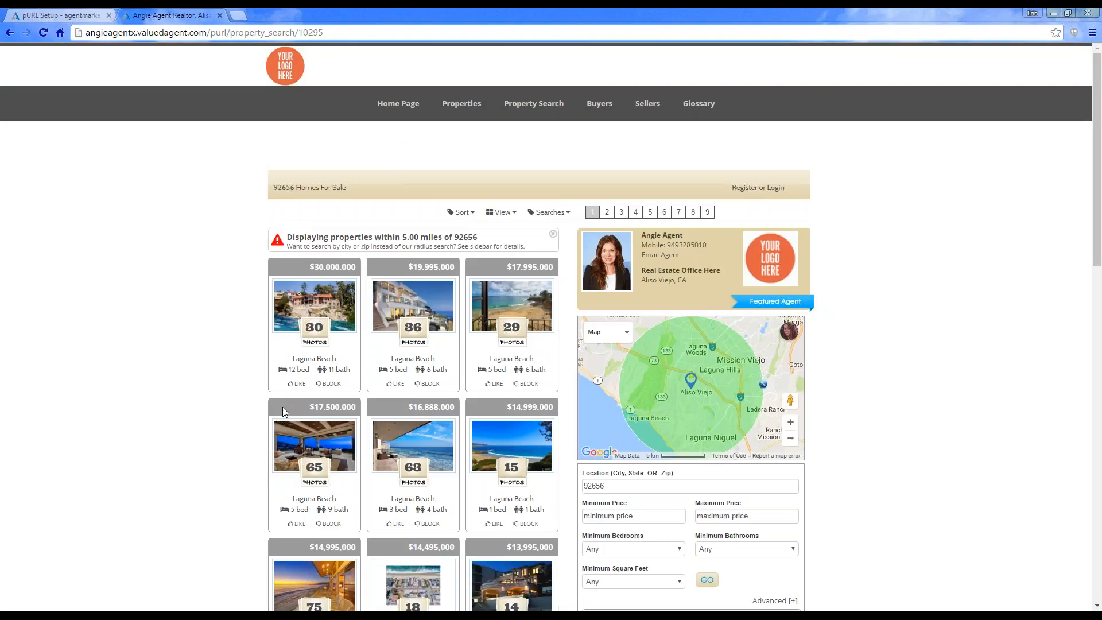
- Preview the $30,000,000 Laguna Beach listing, check a wider area on the search map, and close the live website
click(318, 311)
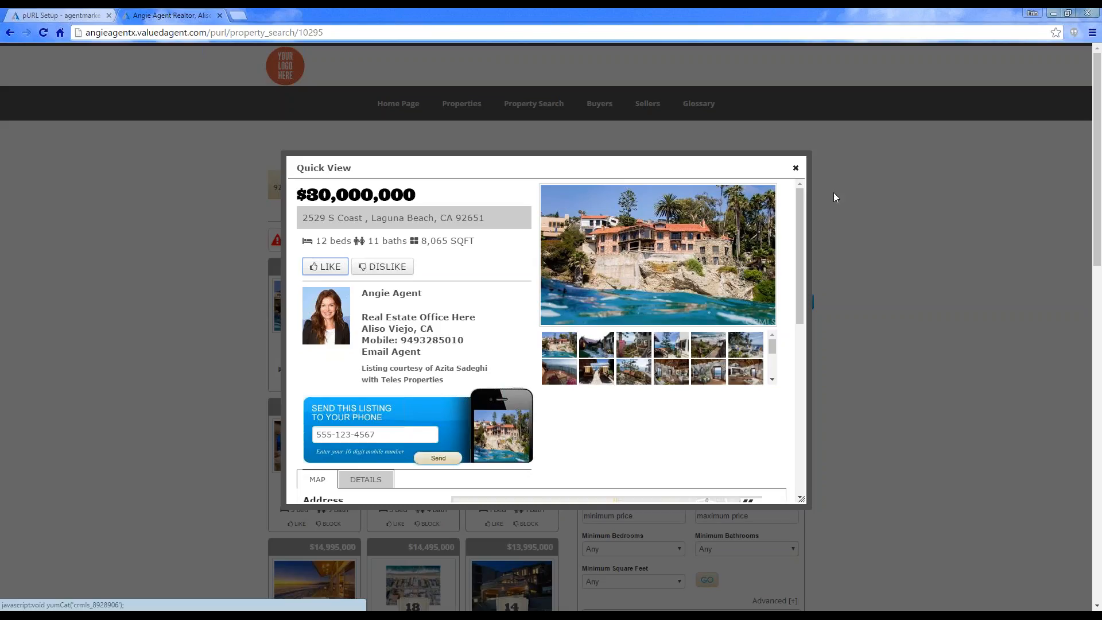
click(795, 167)
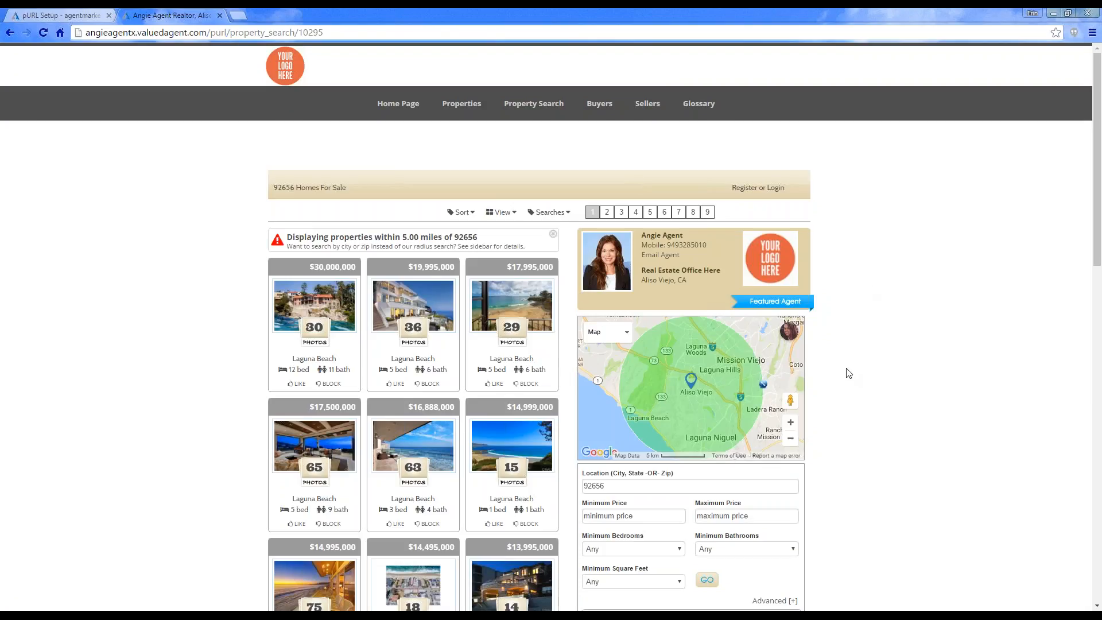
scroll(848, 373, down, 2)
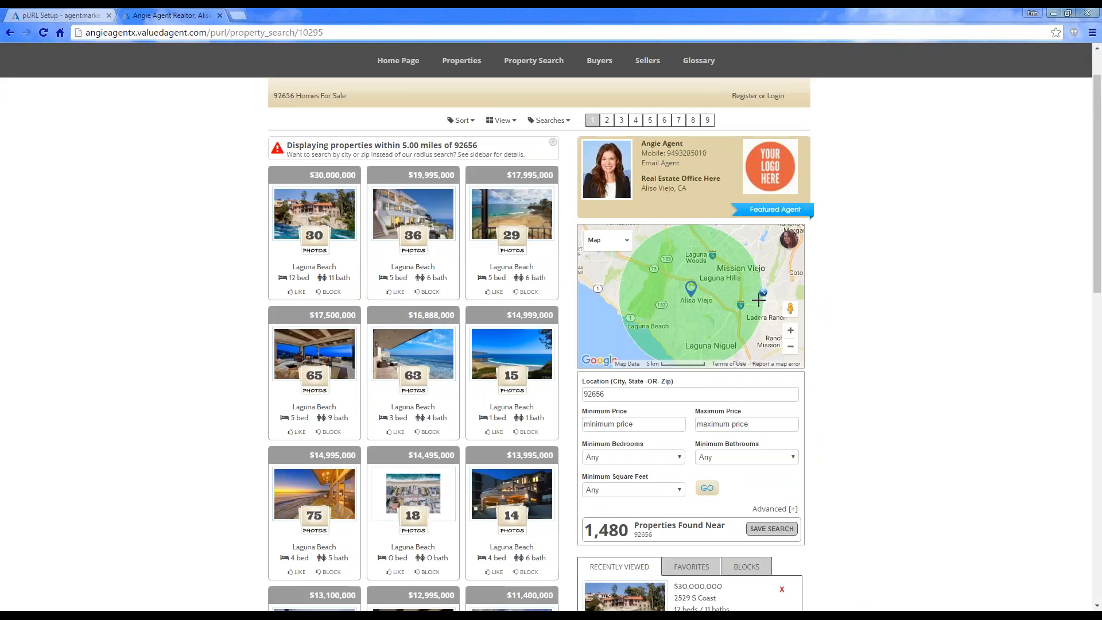
scroll(765, 297, down, 2)
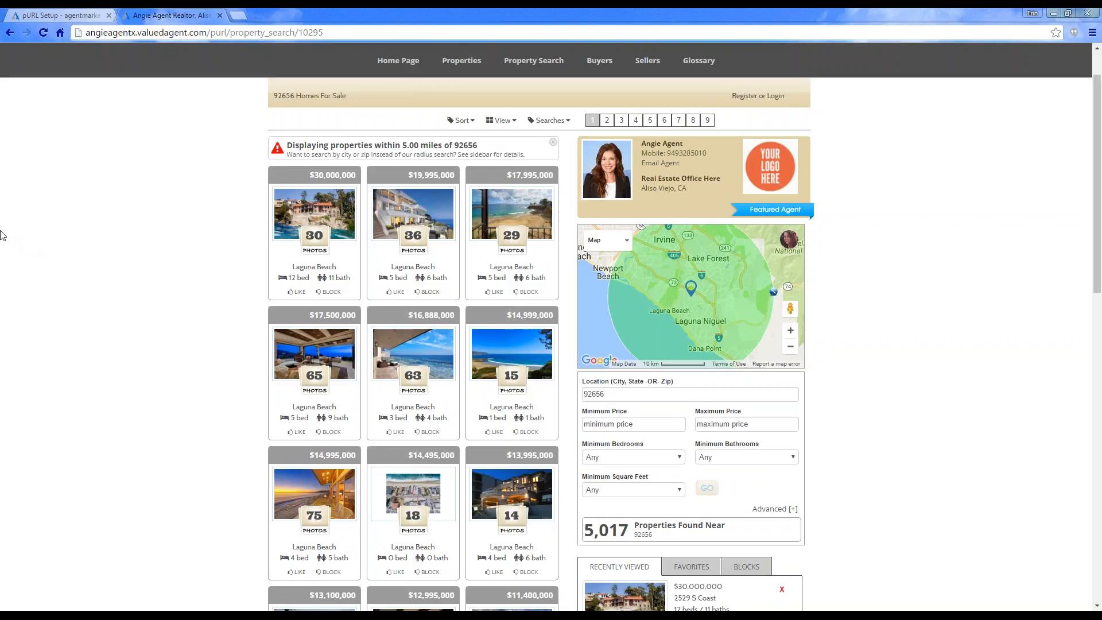
click(219, 16)
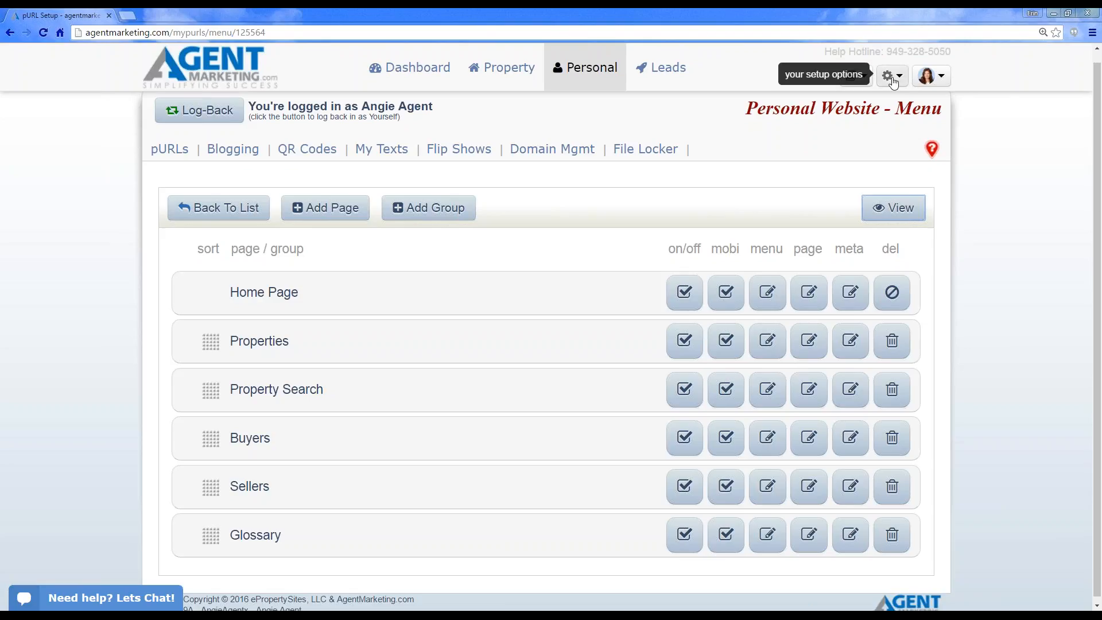
- Open Facebook in a new browser tab, go to the AgentMarketing.com business page, and show its promotion options
key(ctrl+t)
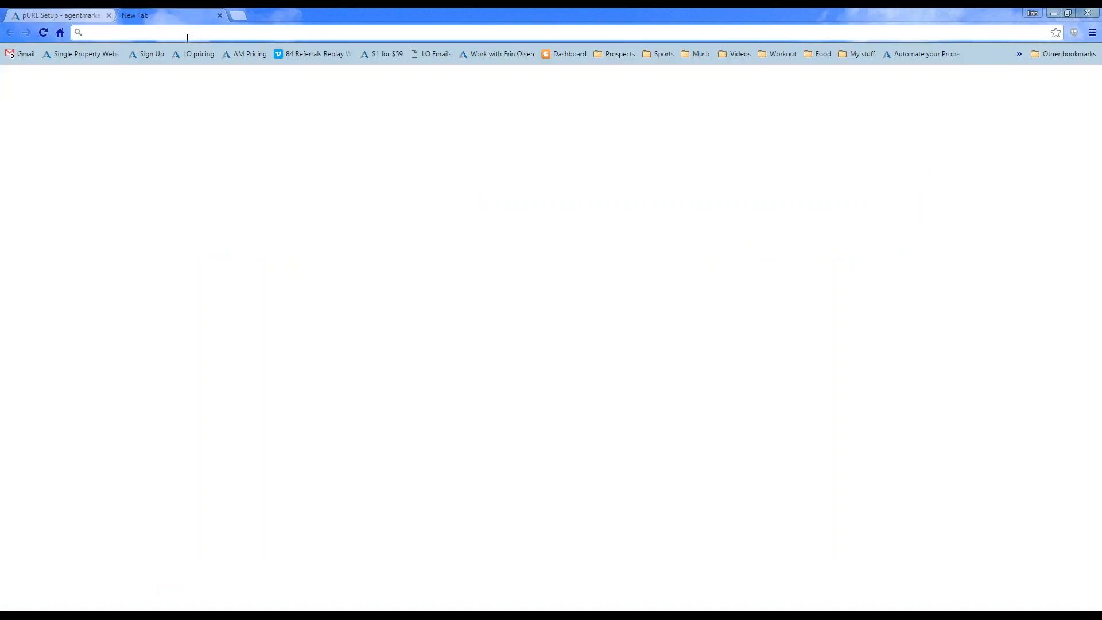
text(fac)
key(Return)
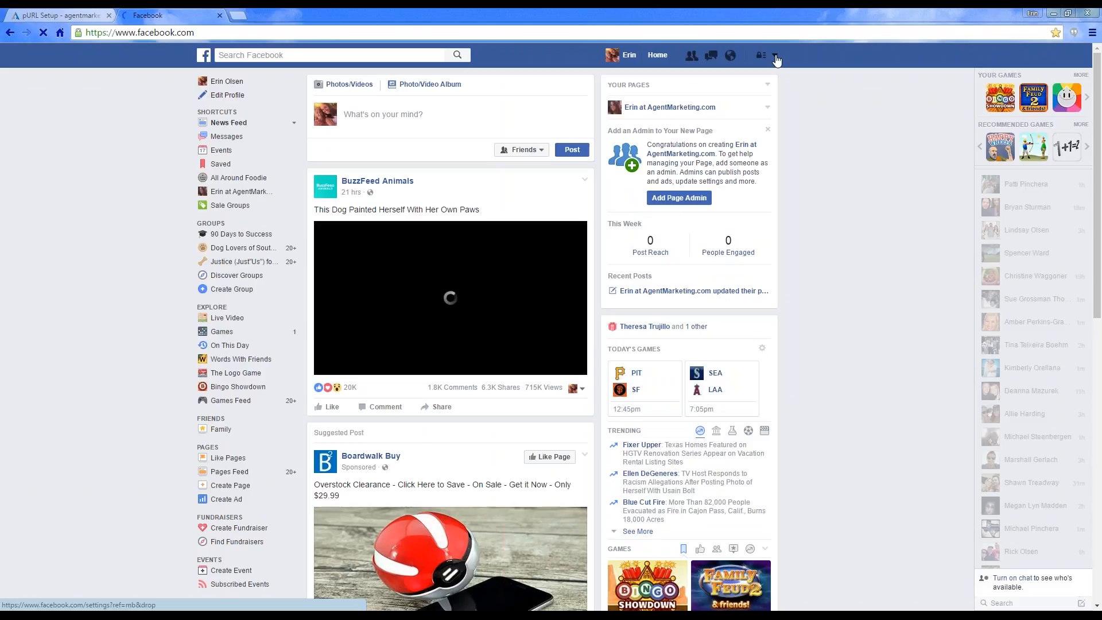
click(774, 56)
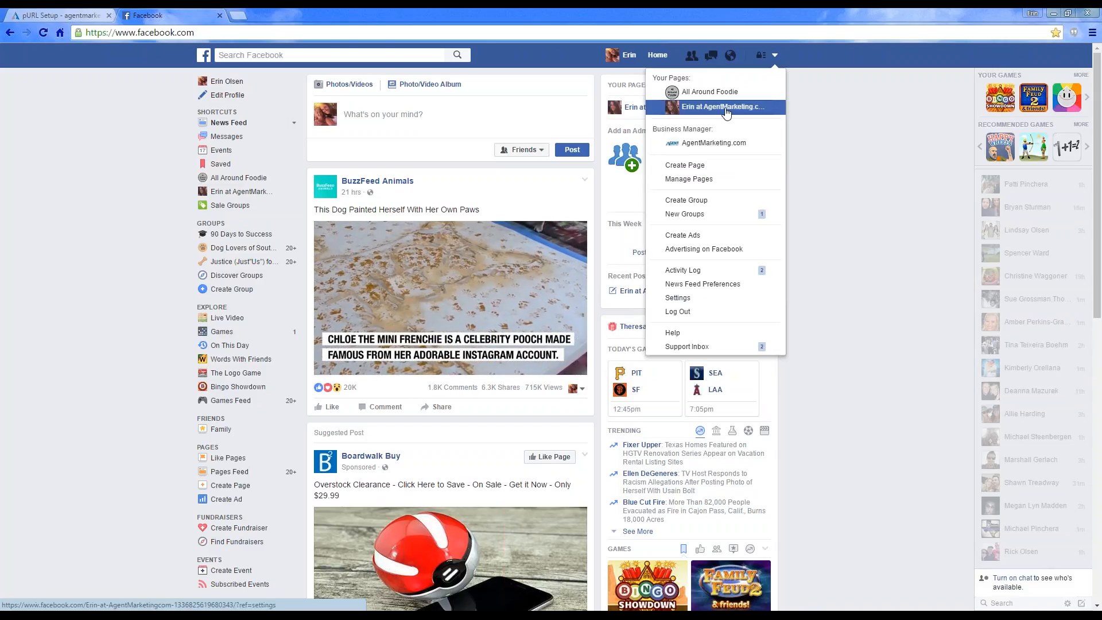
click(726, 109)
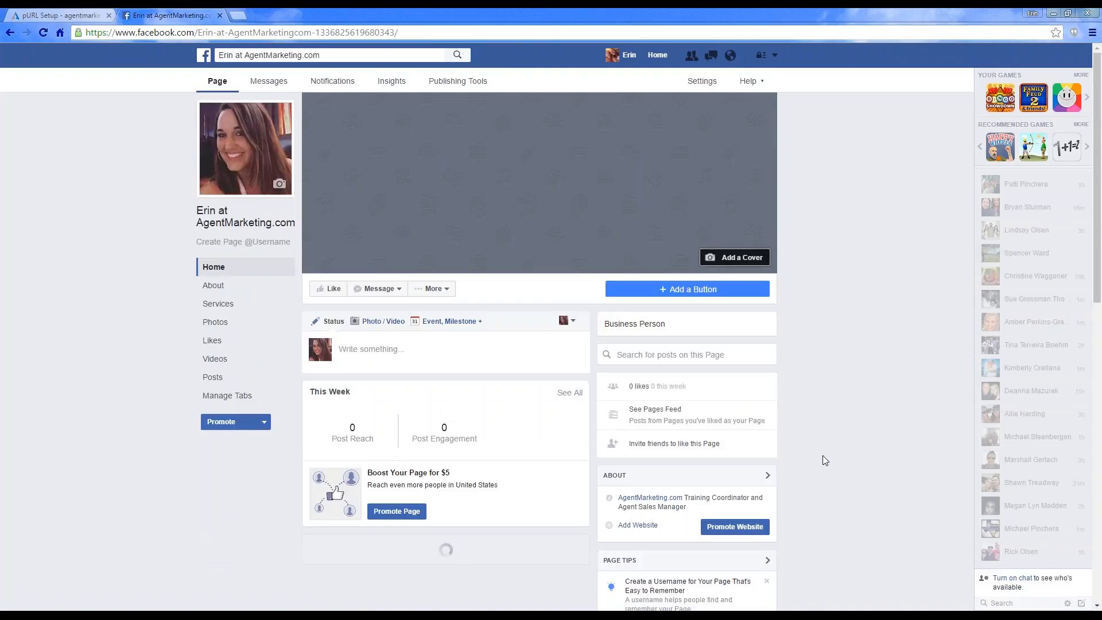
click(221, 421)
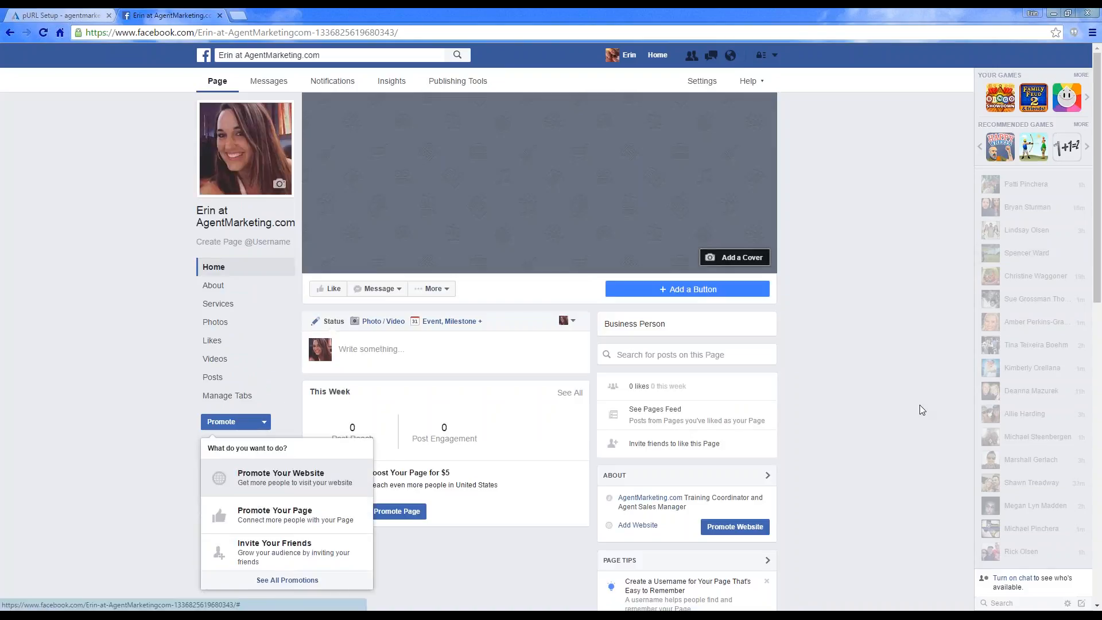
- Switch back to Agent Marketing and open the Social Networking section of the account's setup options
click(51, 9)
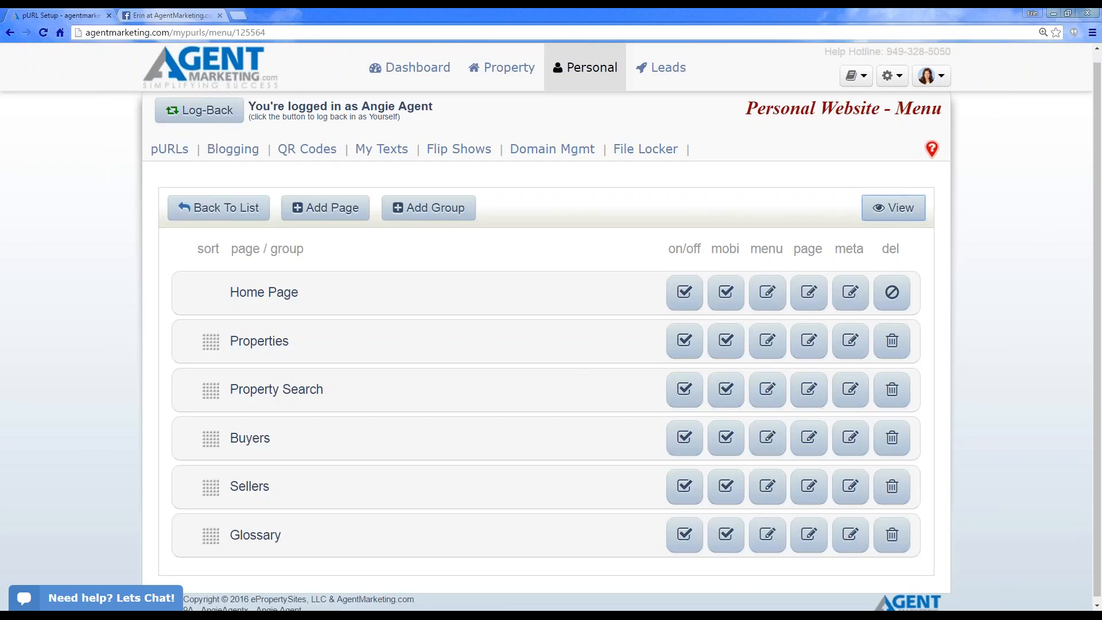
click(891, 76)
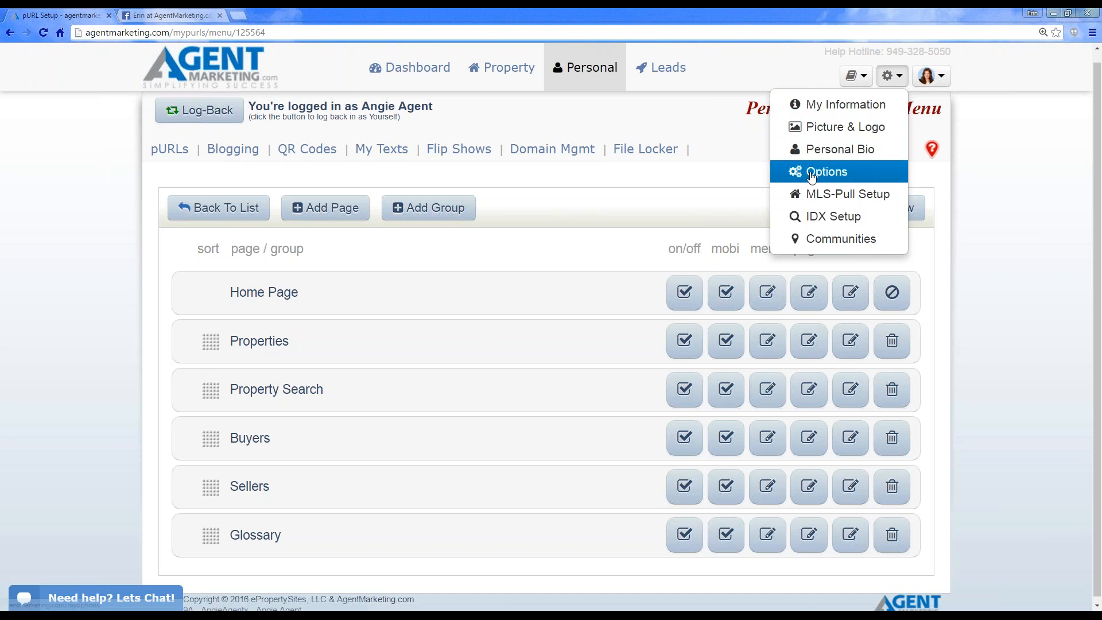
click(860, 172)
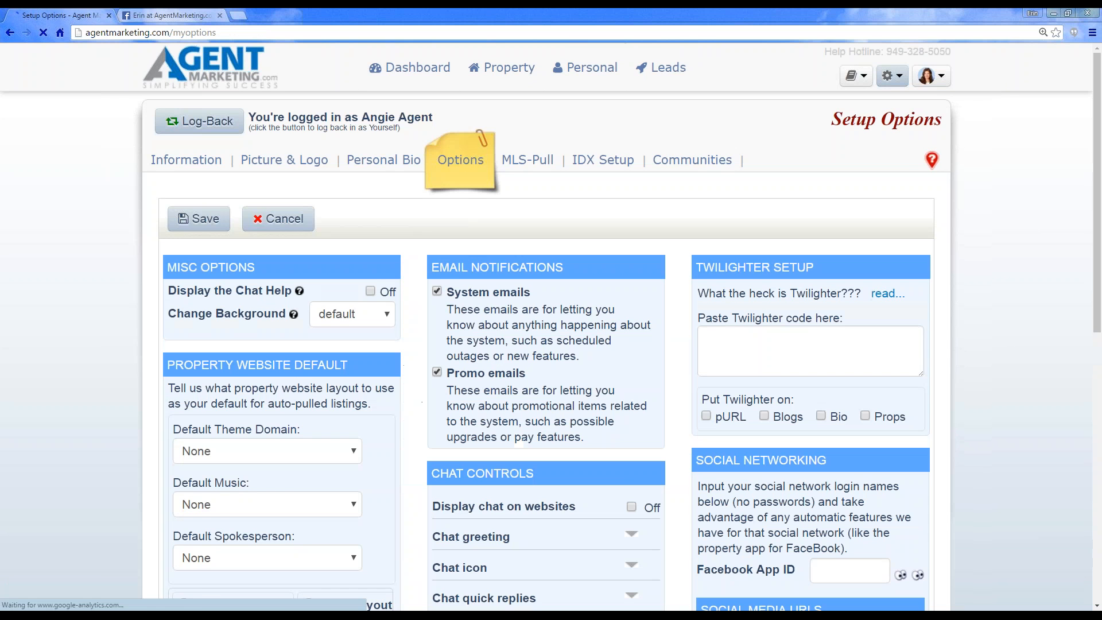
scroll(977, 405, down, 3)
scroll(977, 406, down, 1)
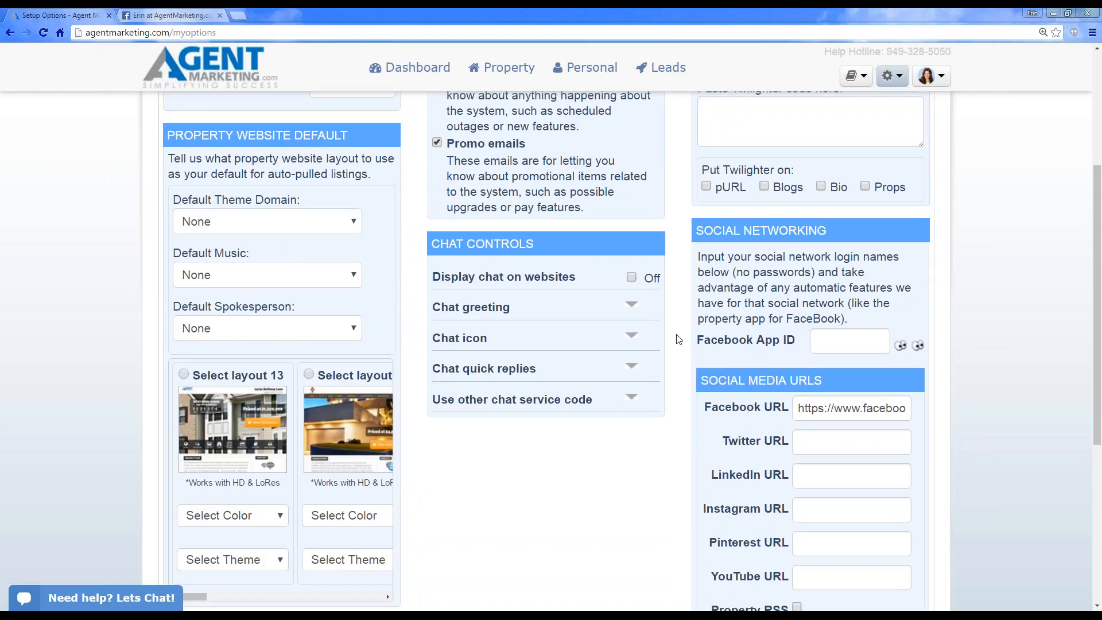
- Open the AgentMarketing IDX Search Tab app on Facebook and add its page tab to the AgentMarketing.com business page
click(918, 346)
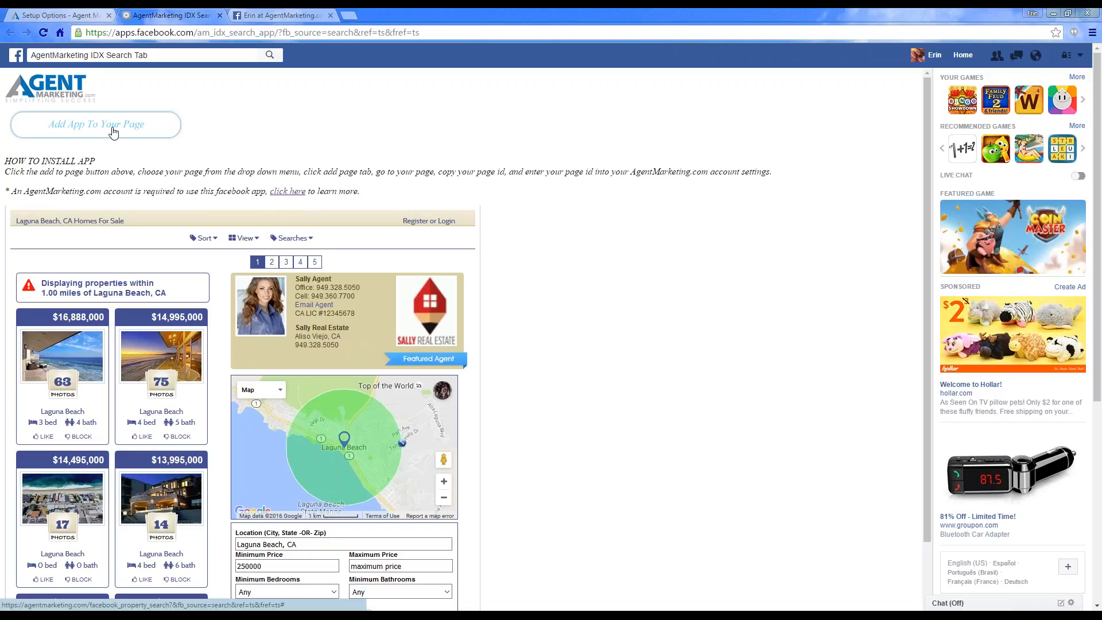
click(113, 133)
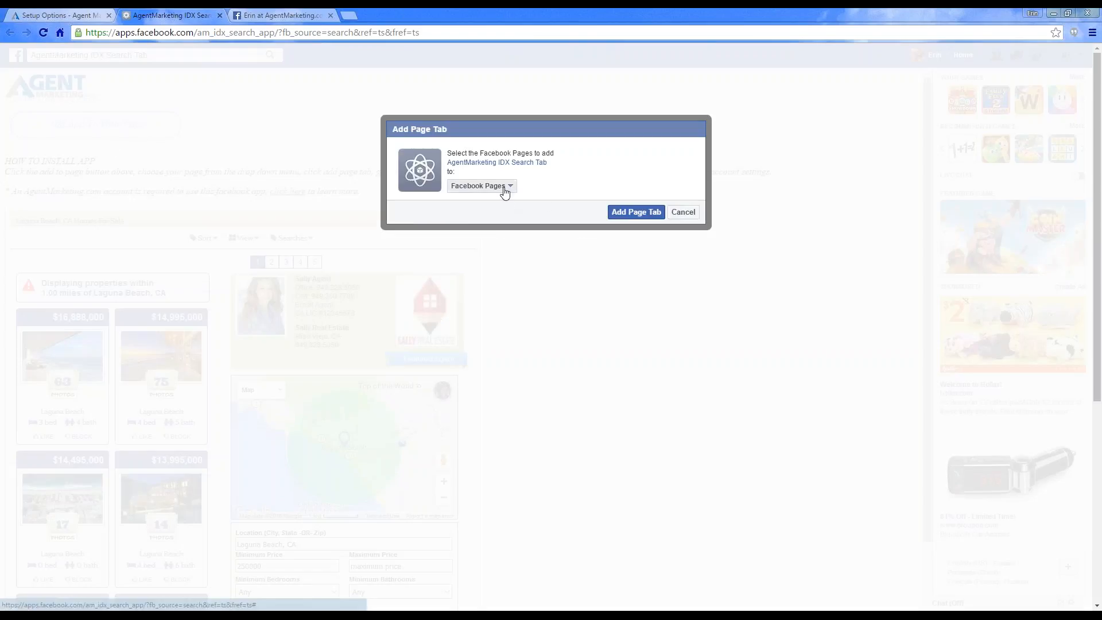
click(504, 189)
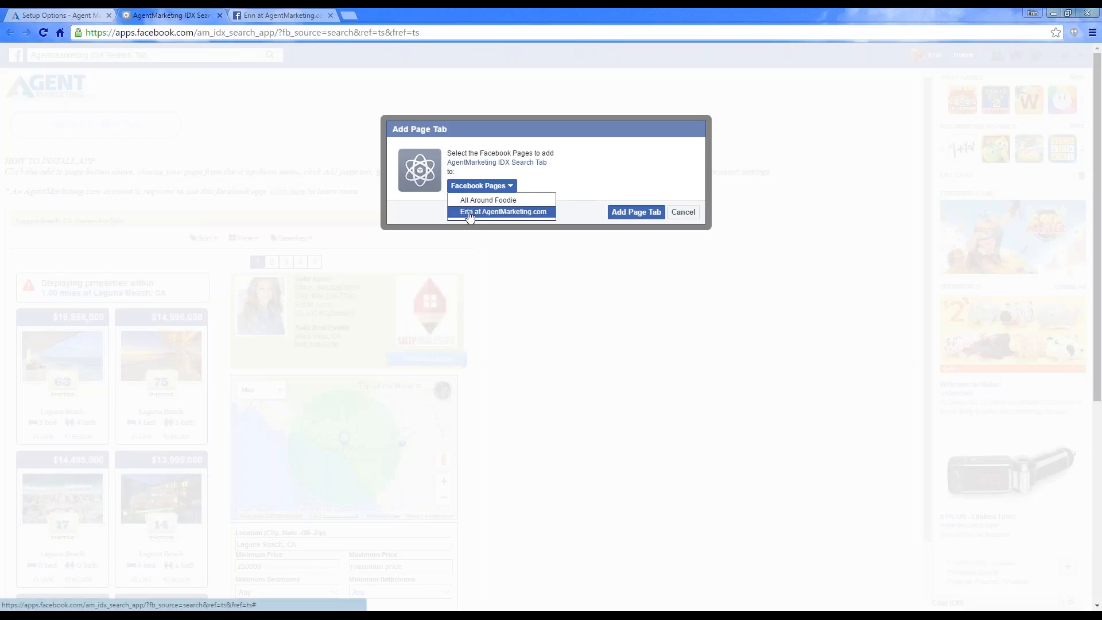
click(534, 212)
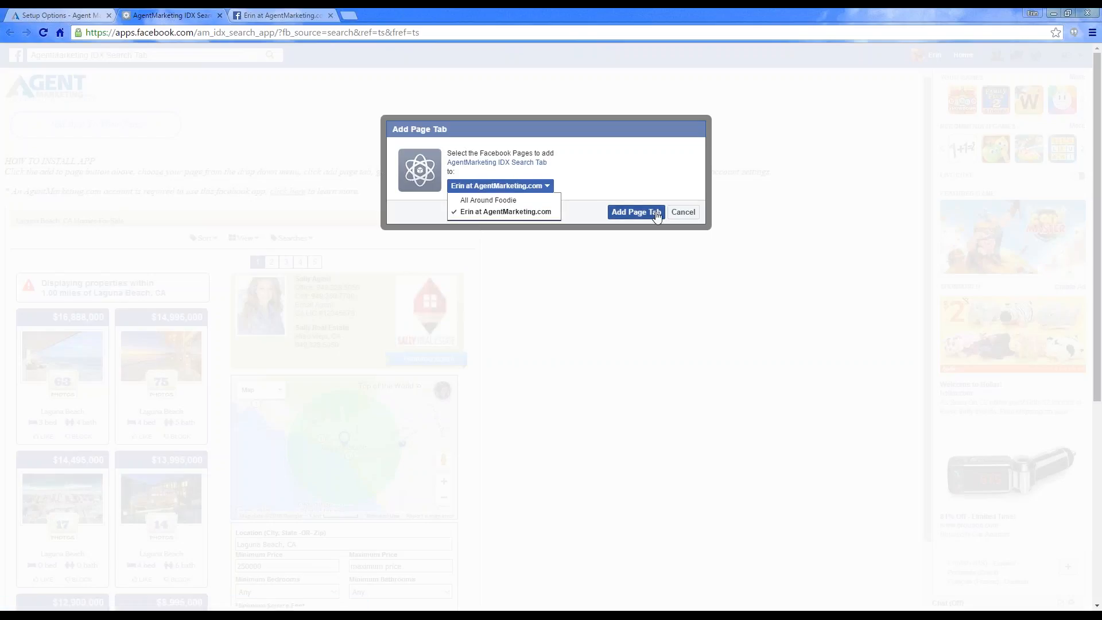
click(635, 212)
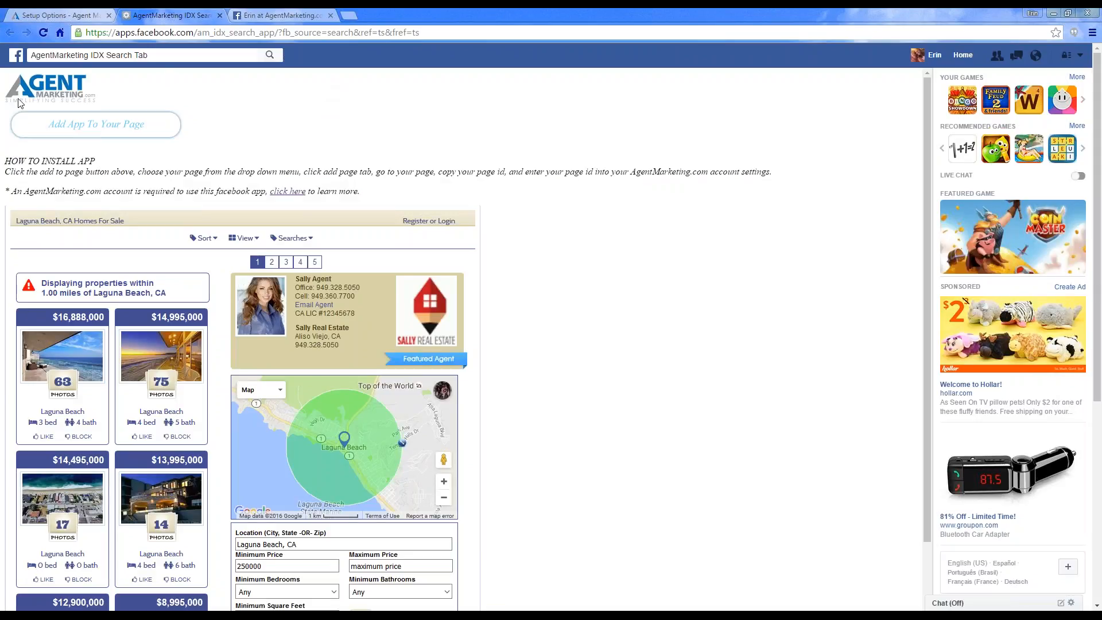
- Reload the Facebook business page and open its Search Homes 4 Sale tab
click(281, 15)
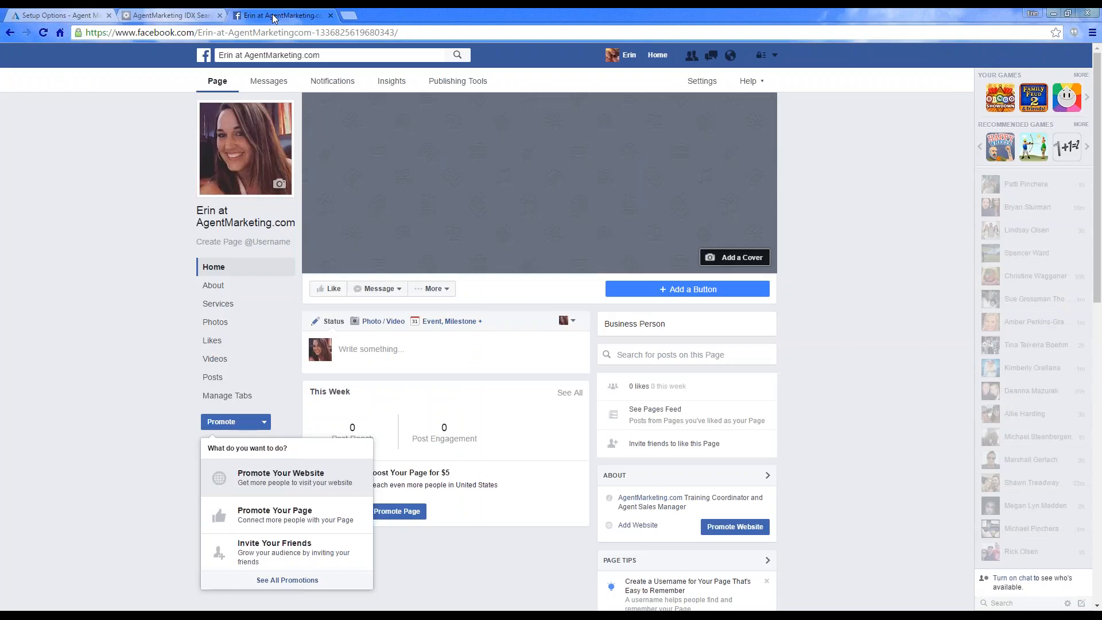
click(43, 35)
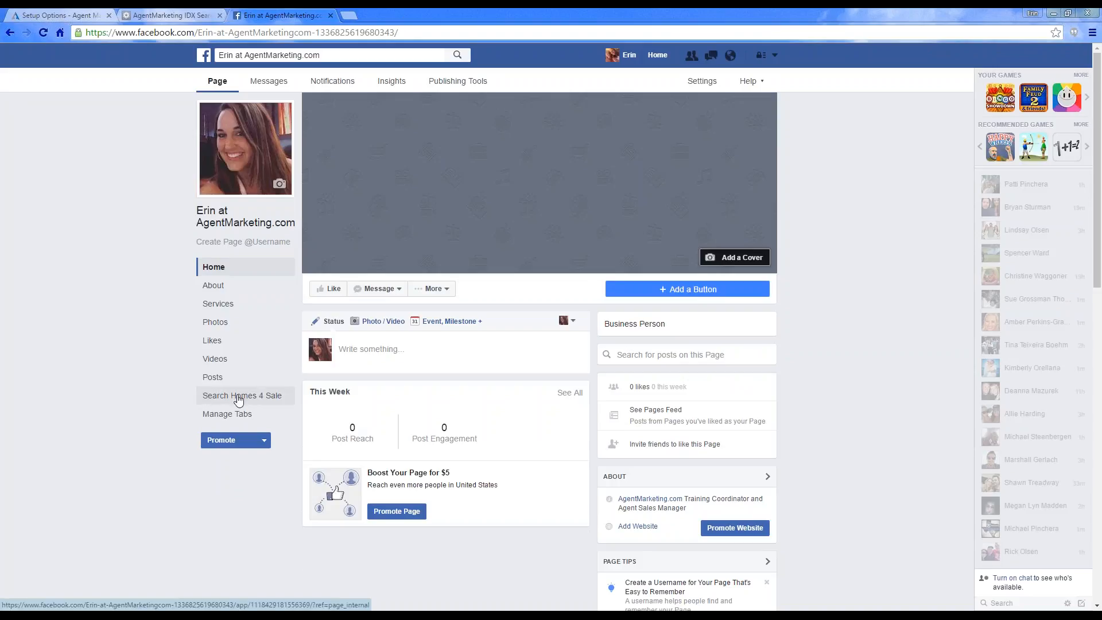
click(239, 400)
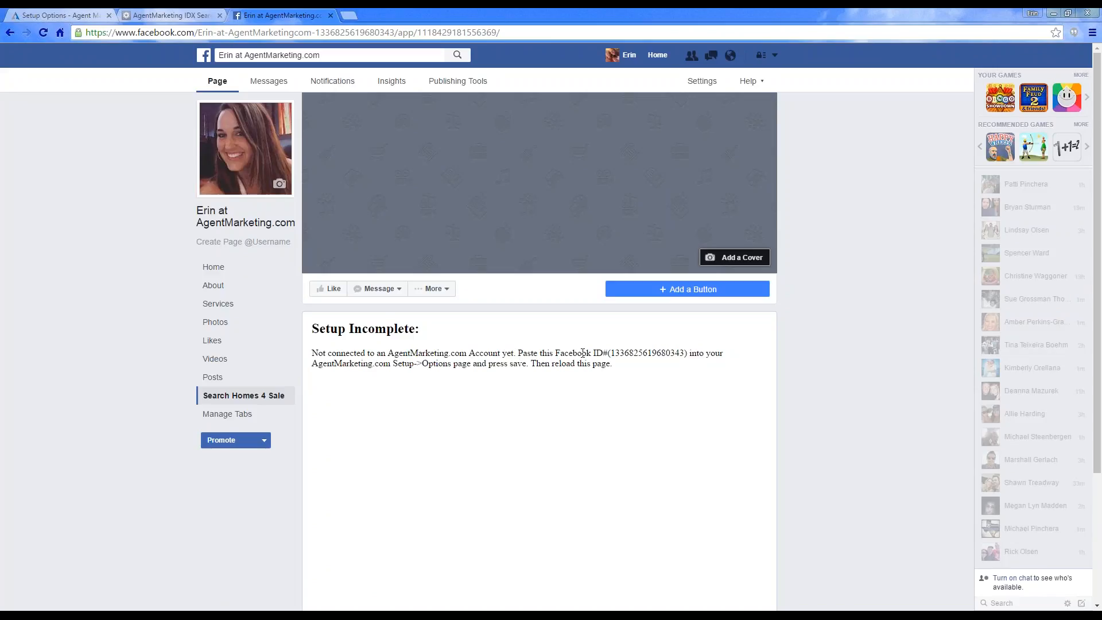
- Copy the Facebook ID from the setup message into Agent Marketing's Facebook App ID field and save the options
drag(610, 353, 676, 352)
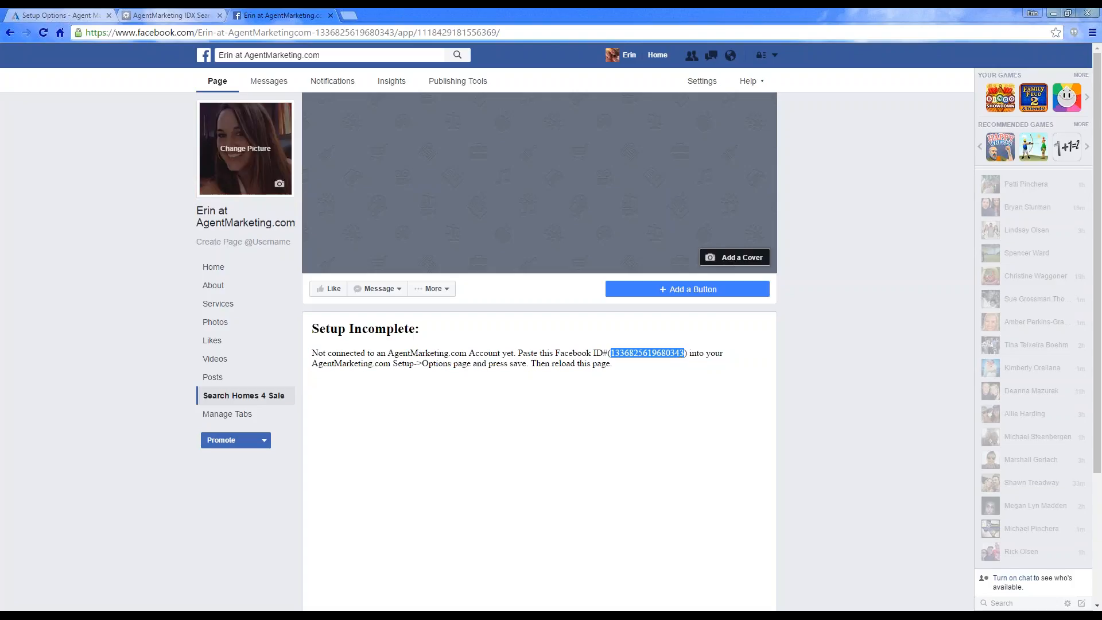
click(56, 12)
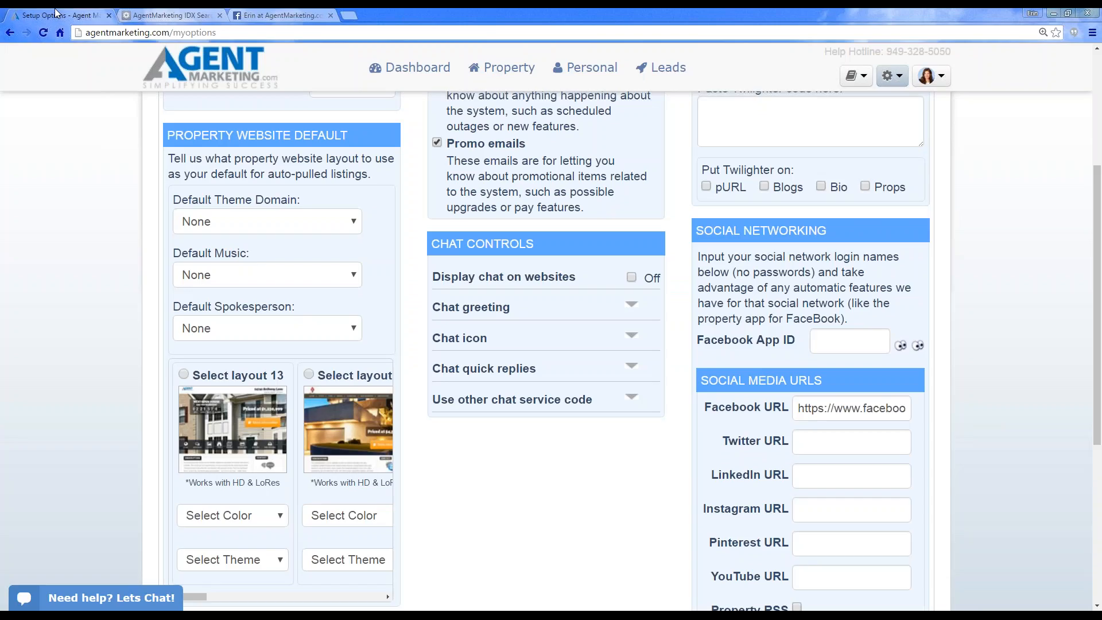
click(828, 338)
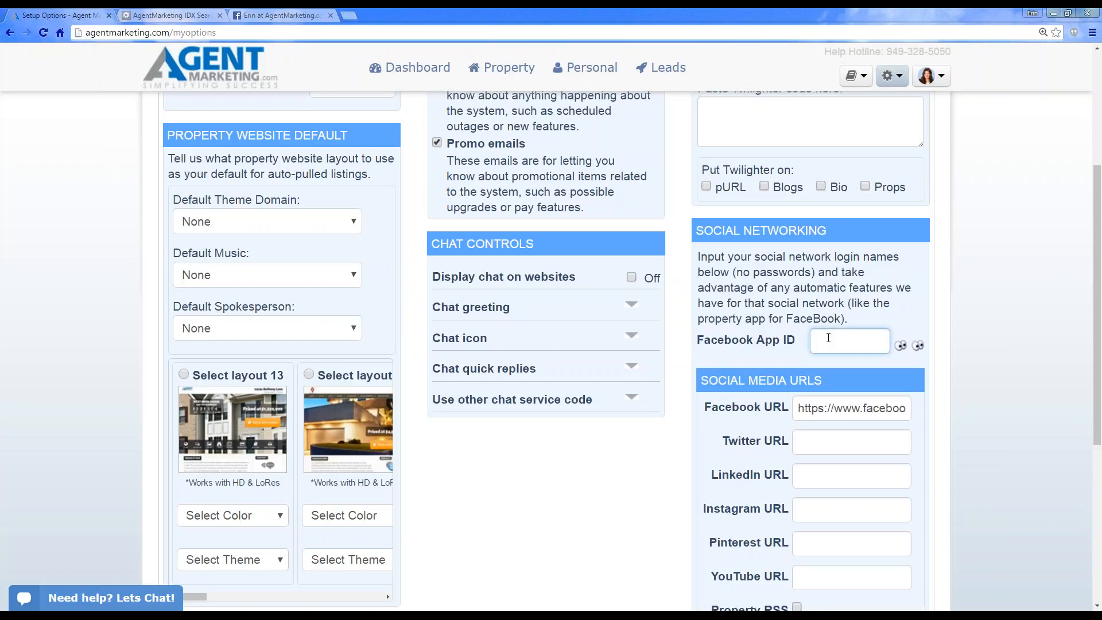
key(ctrl+v)
click(783, 355)
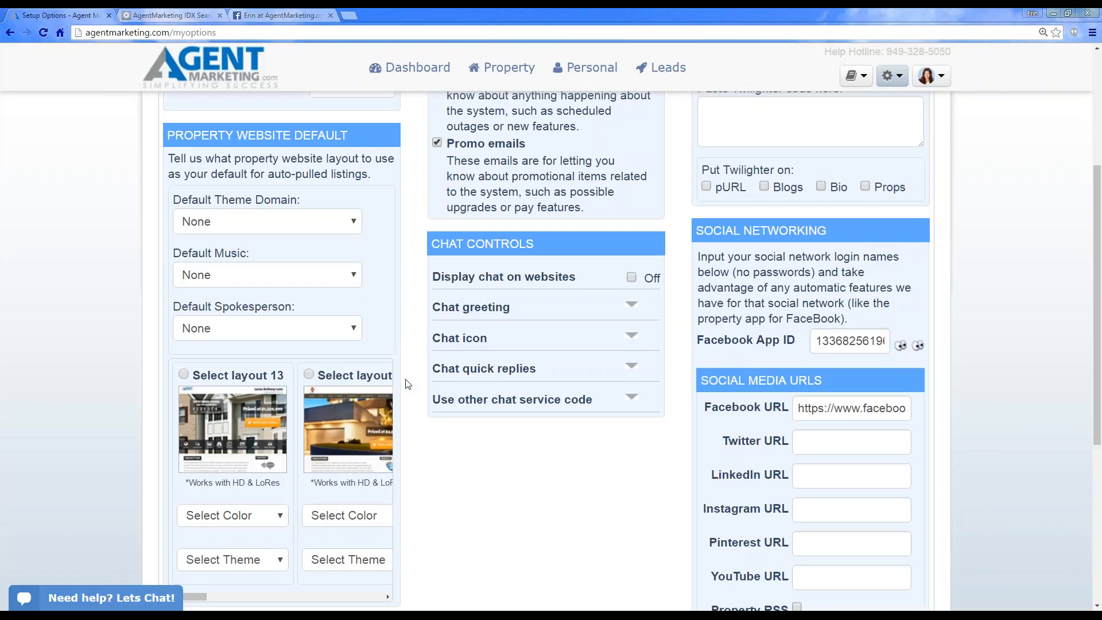
scroll(404, 379, up, 4)
click(198, 219)
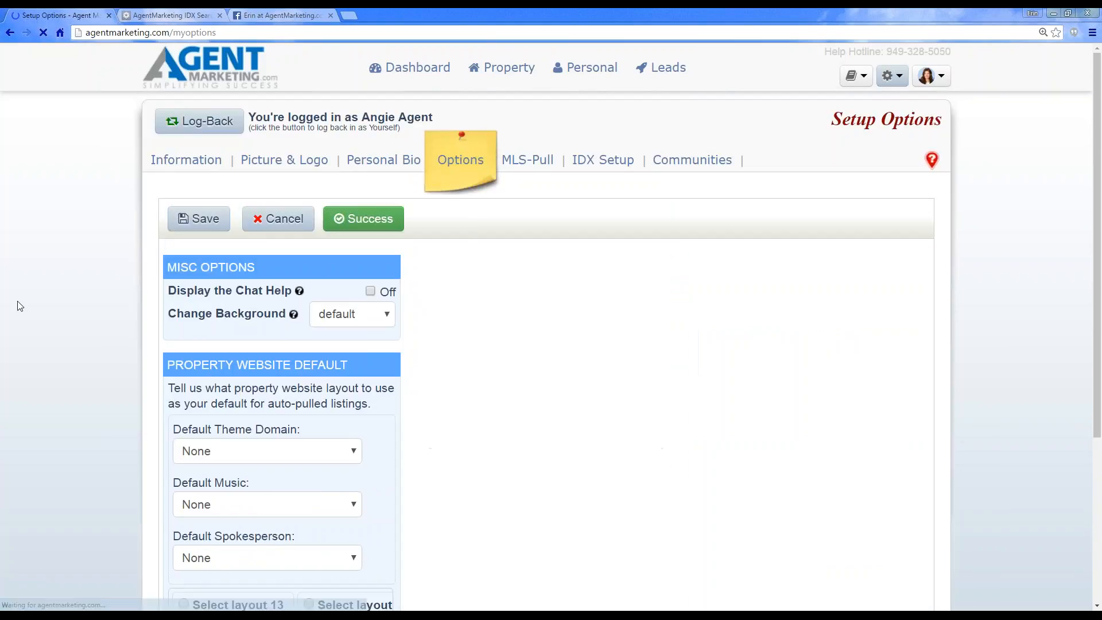
- Reload the Search Homes 4 Sale page on Facebook and examine its listings and expandable agent, map and search panel
click(265, 14)
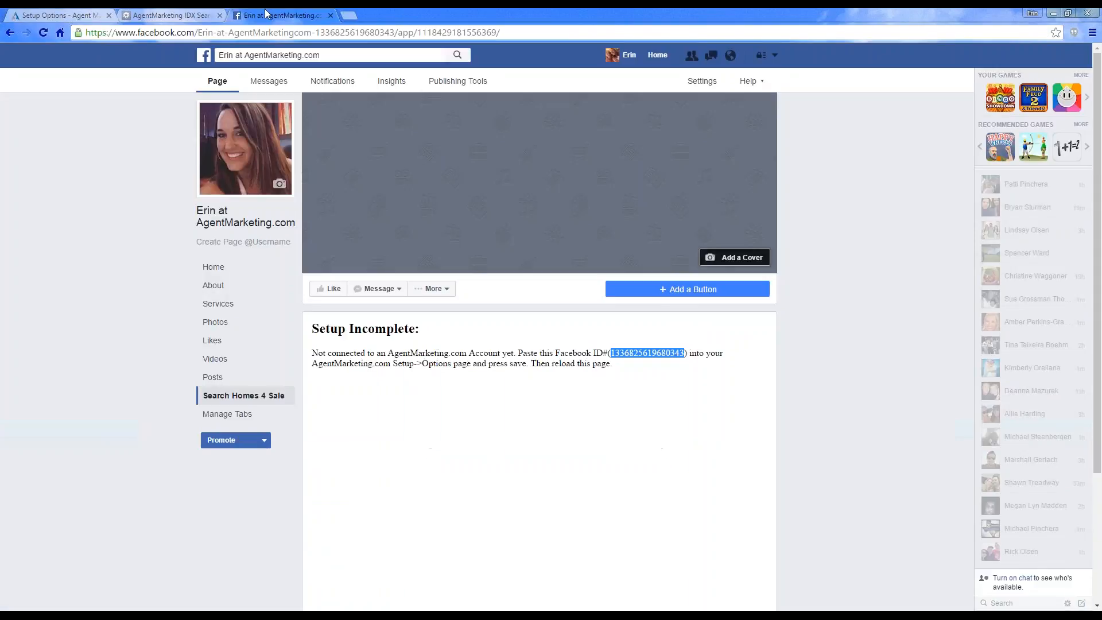
click(41, 33)
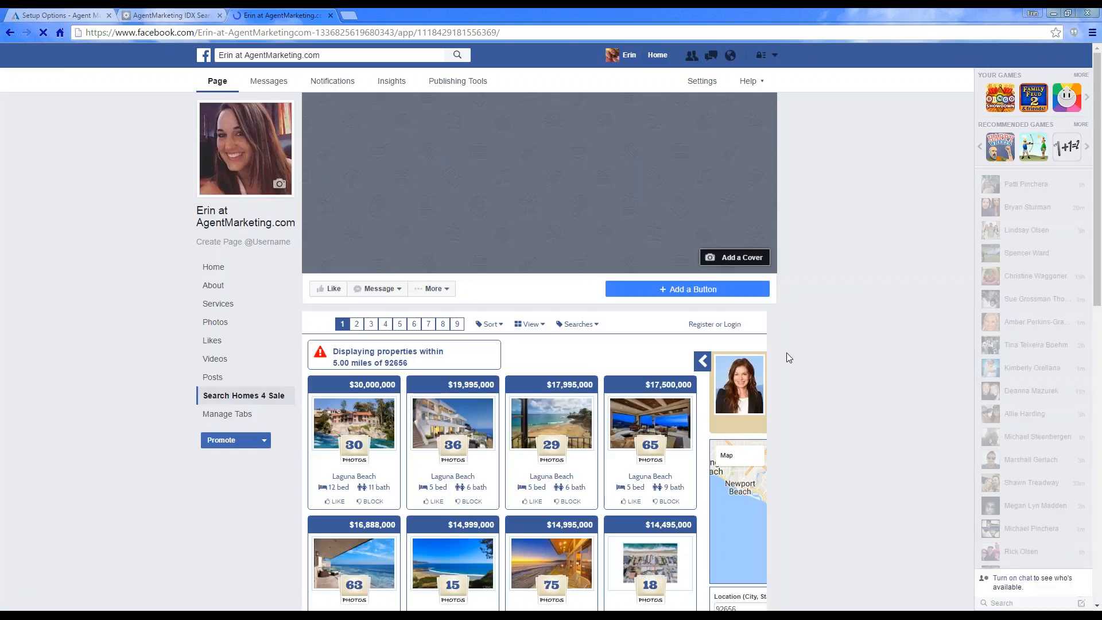
scroll(787, 352, down, 4)
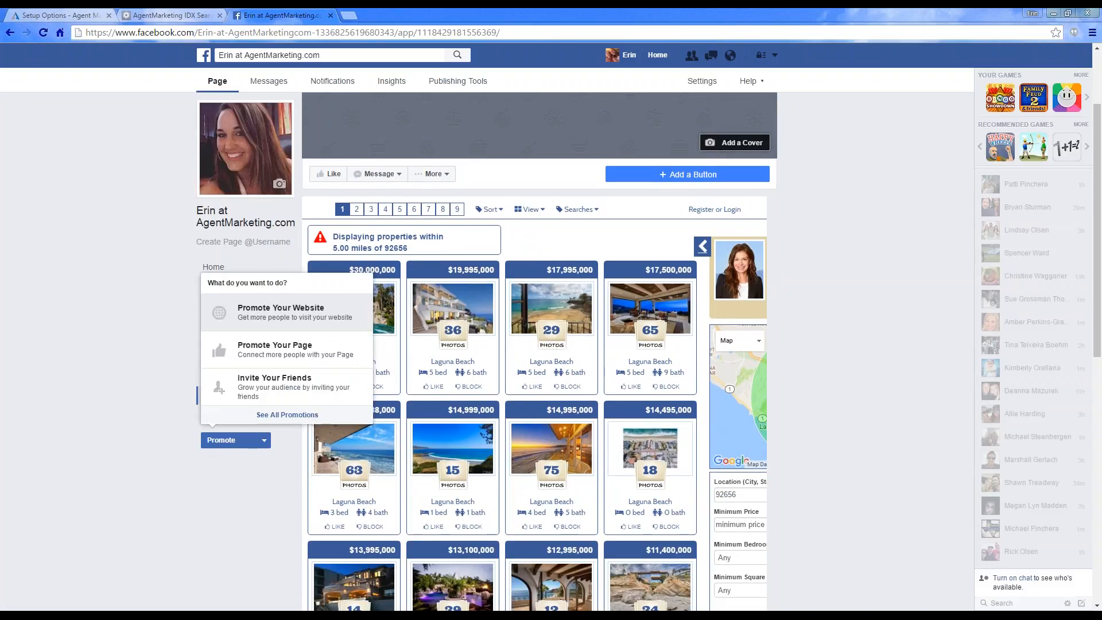
click(702, 246)
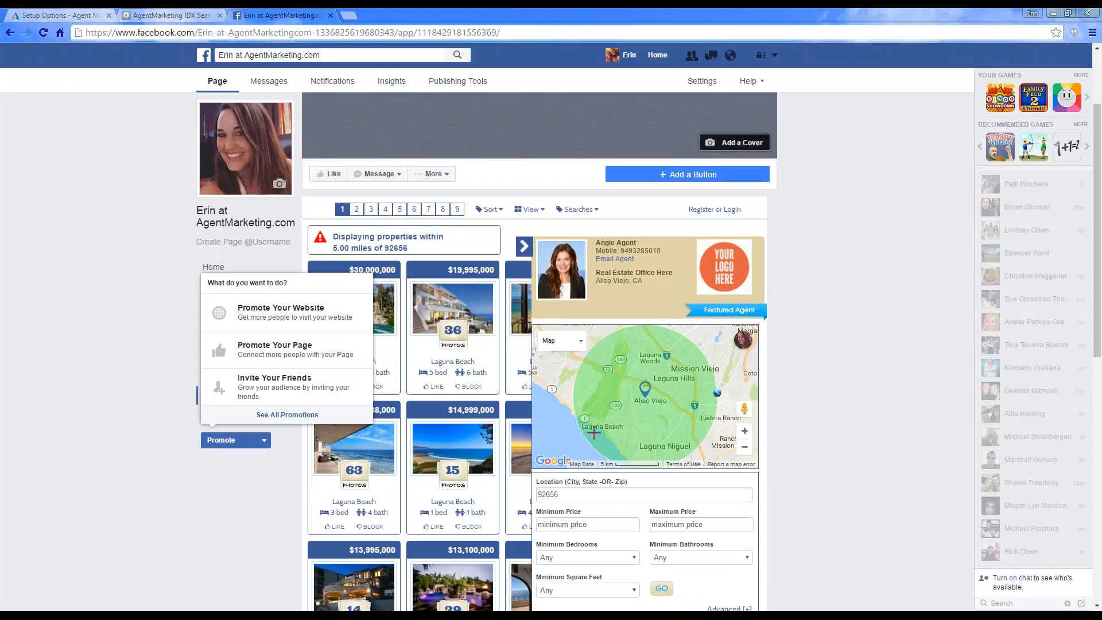
click(234, 544)
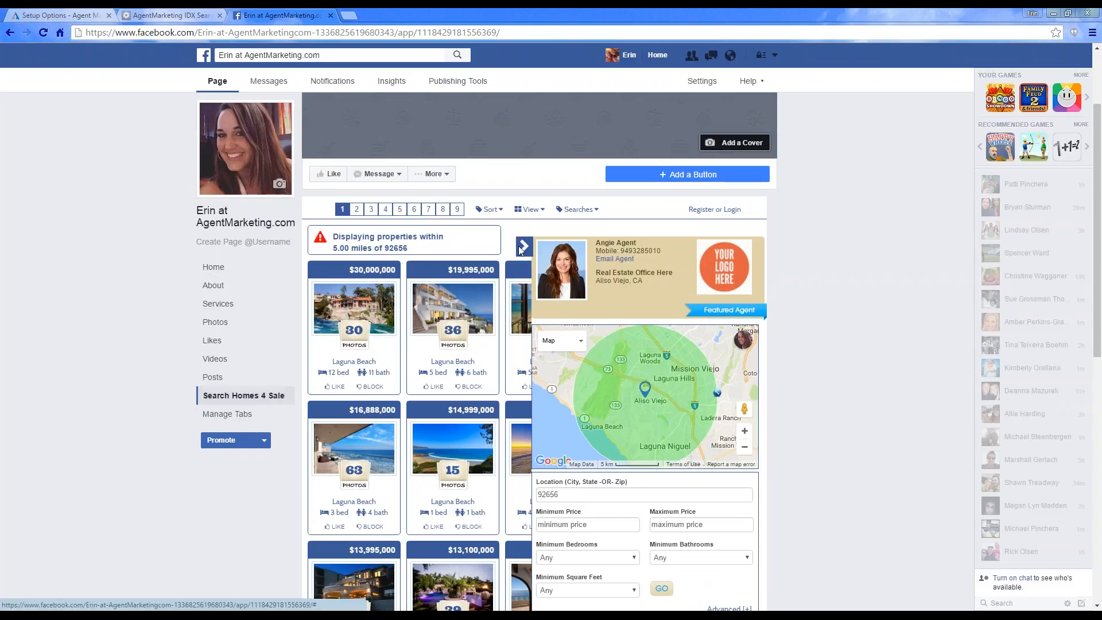
click(524, 246)
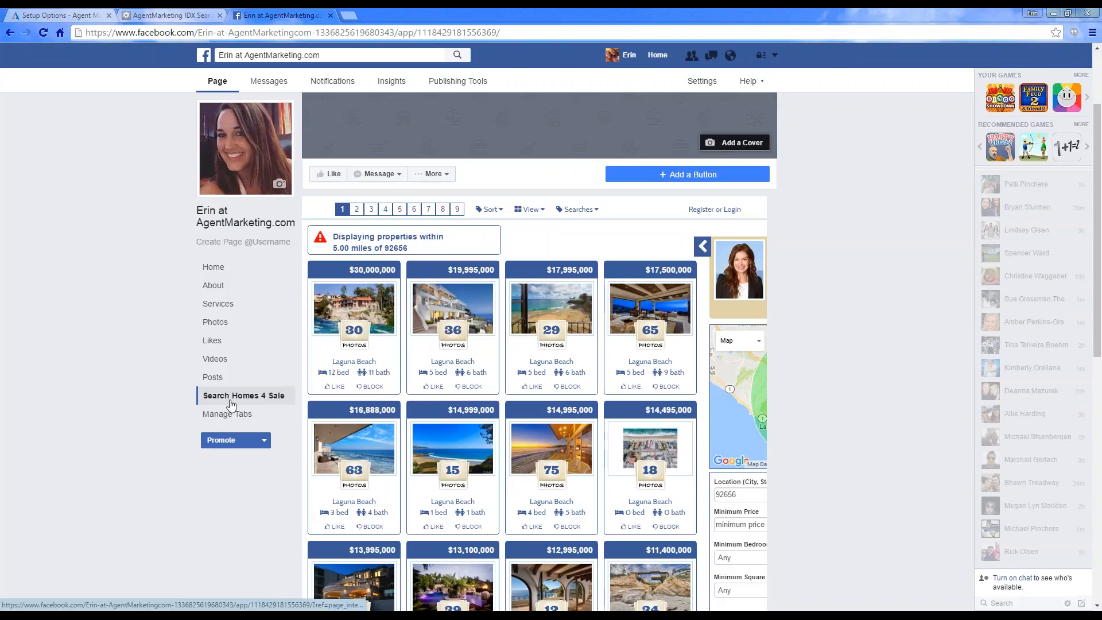
- Reorder the Facebook page's tabs so Search Homes 4 Sale sits directly below About, and save the order
click(228, 415)
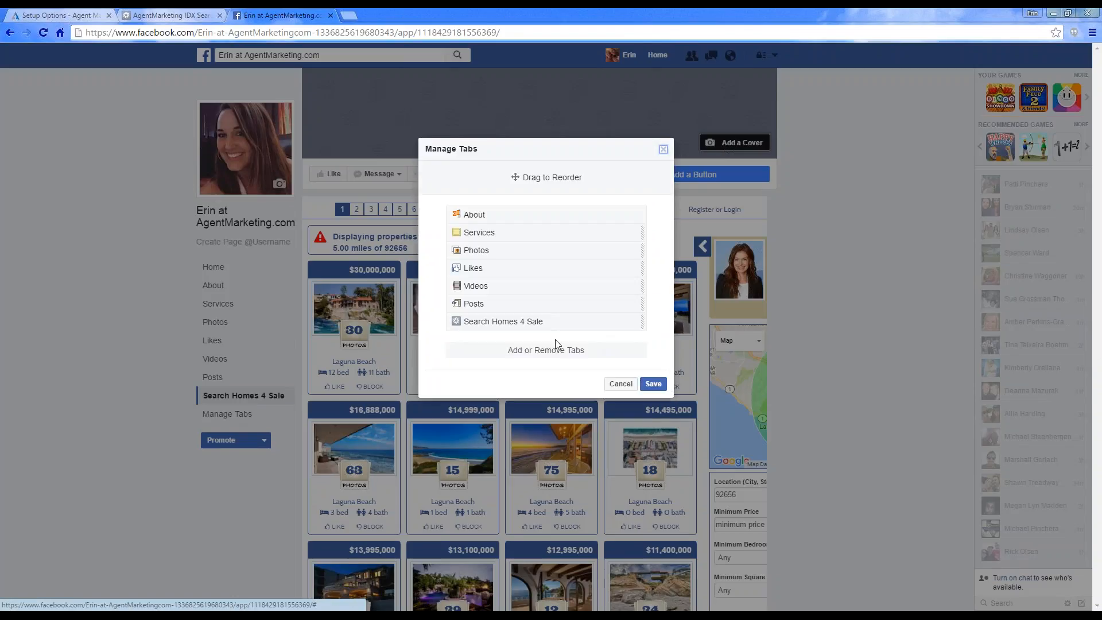
drag(522, 321, 519, 231)
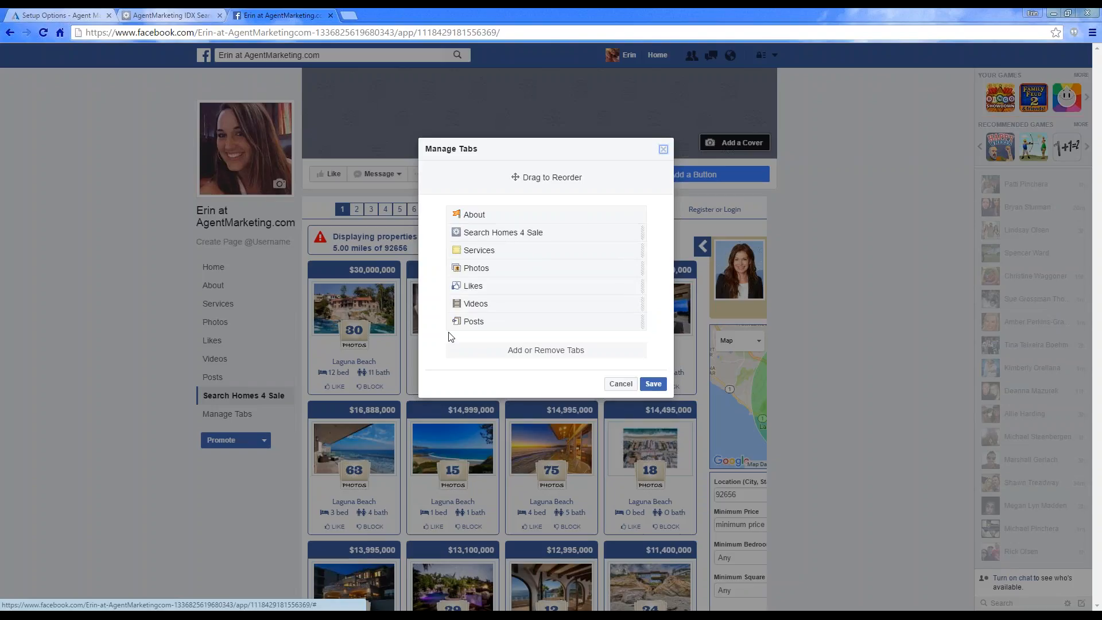
click(652, 383)
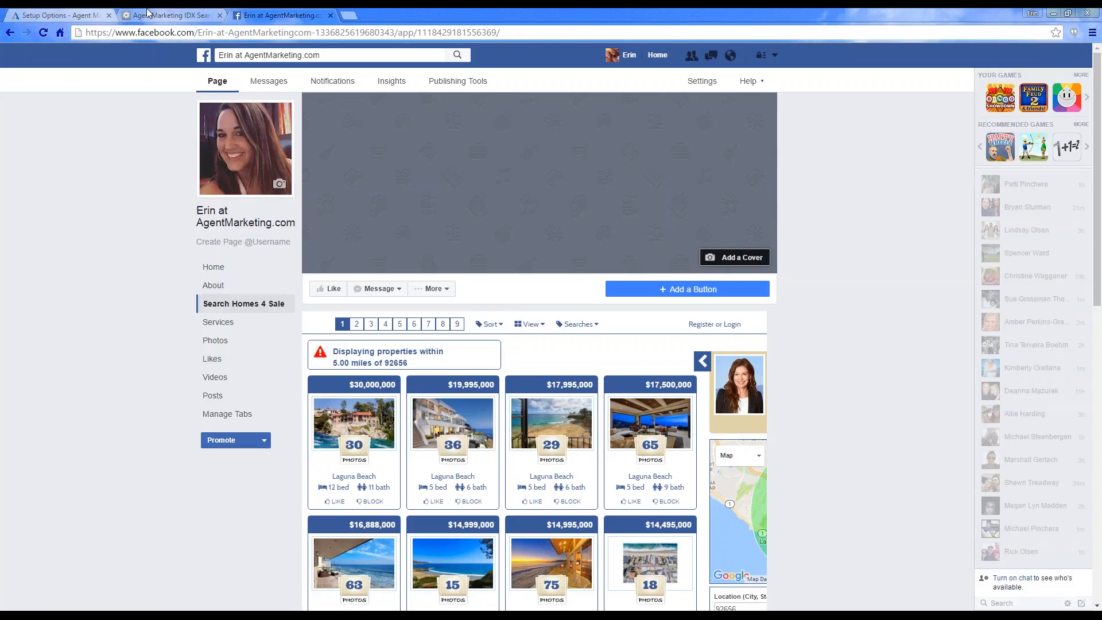
- Close both Facebook browser tabs and open the IDX Setup page in Agent Marketing
click(330, 16)
click(220, 15)
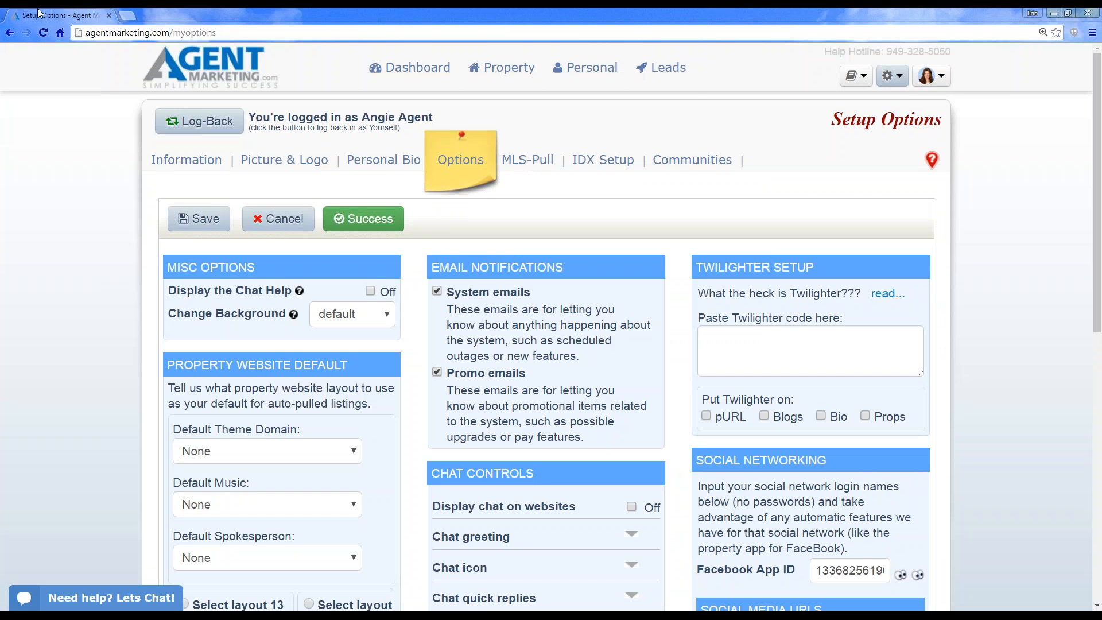
click(891, 75)
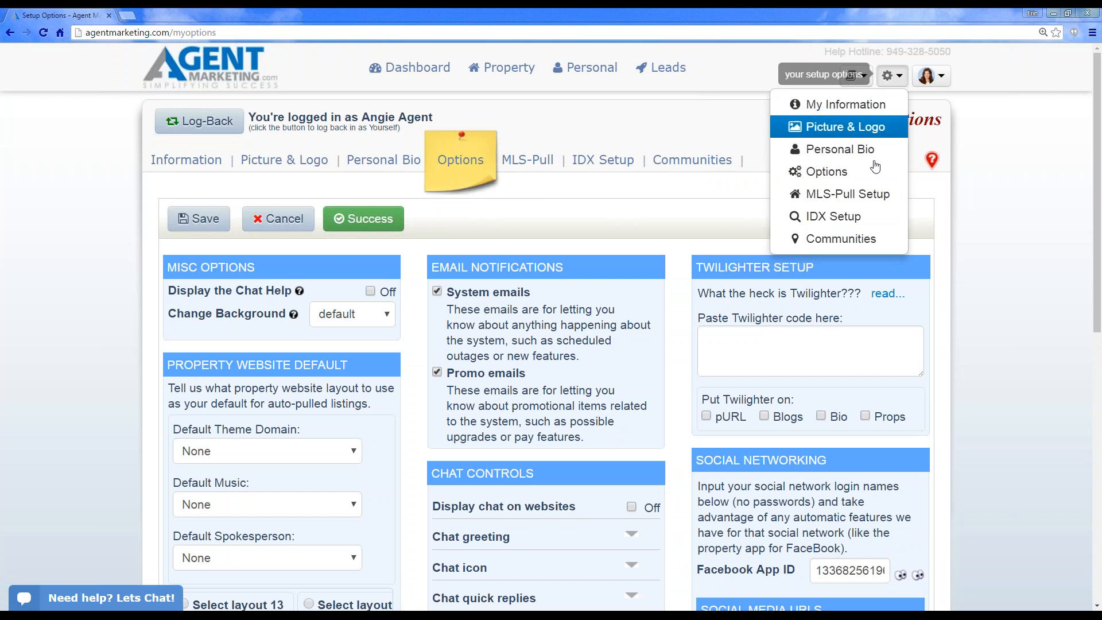
click(874, 223)
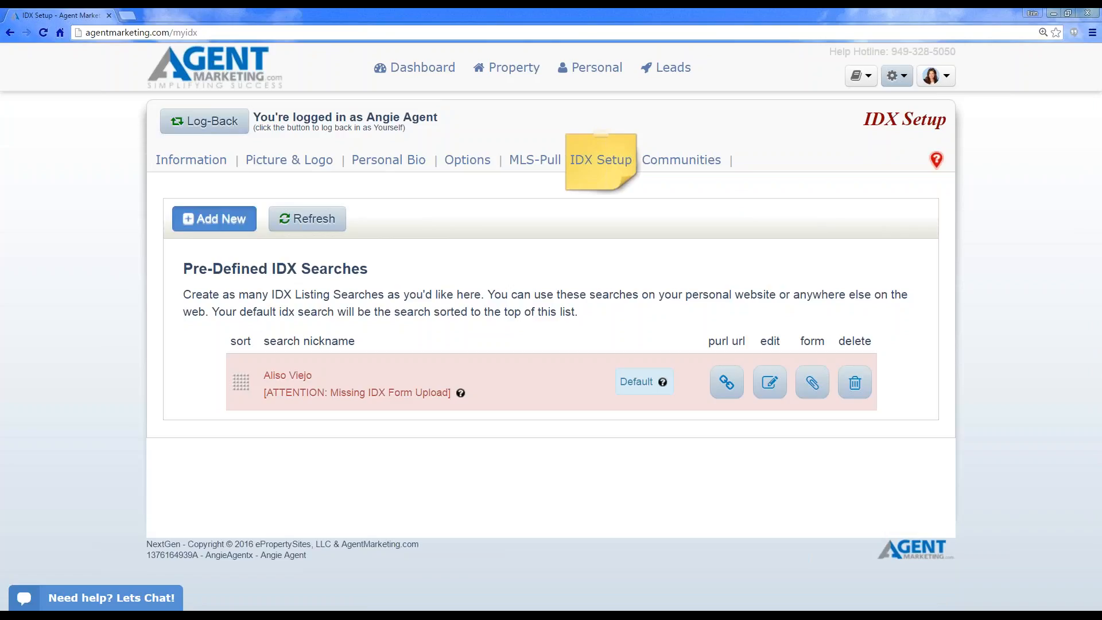
- Add an IDX search nicknamed Rancho Santa Margarita for zip 92688 and sort it above Aliso Viejo as the default
click(214, 219)
click(408, 257)
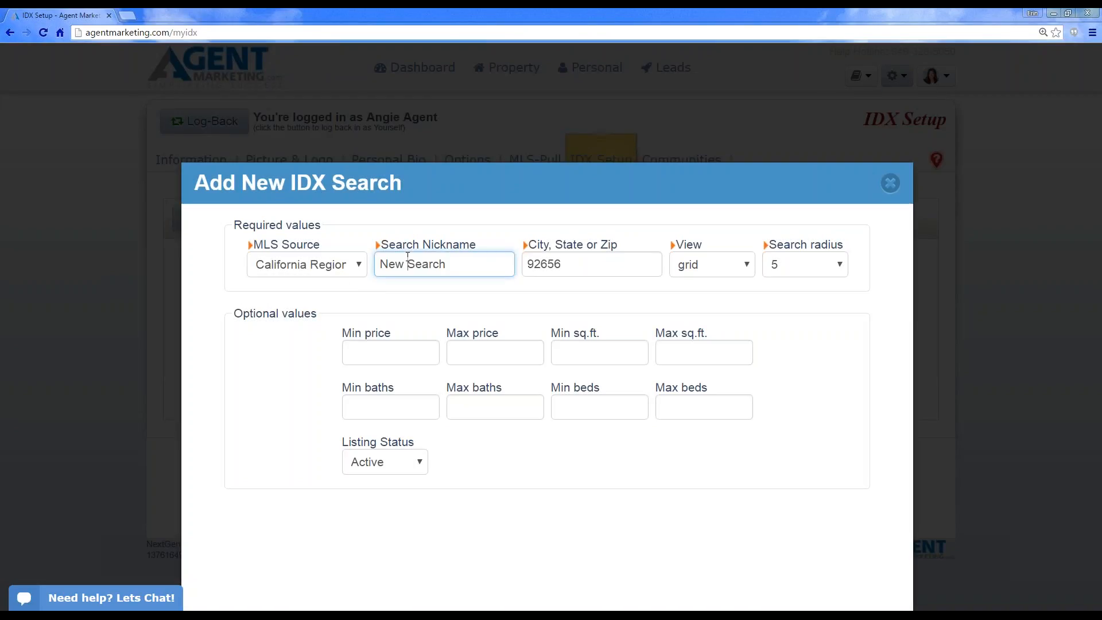
drag(495, 257, 172, 250)
text(Rancho Santa Mar)
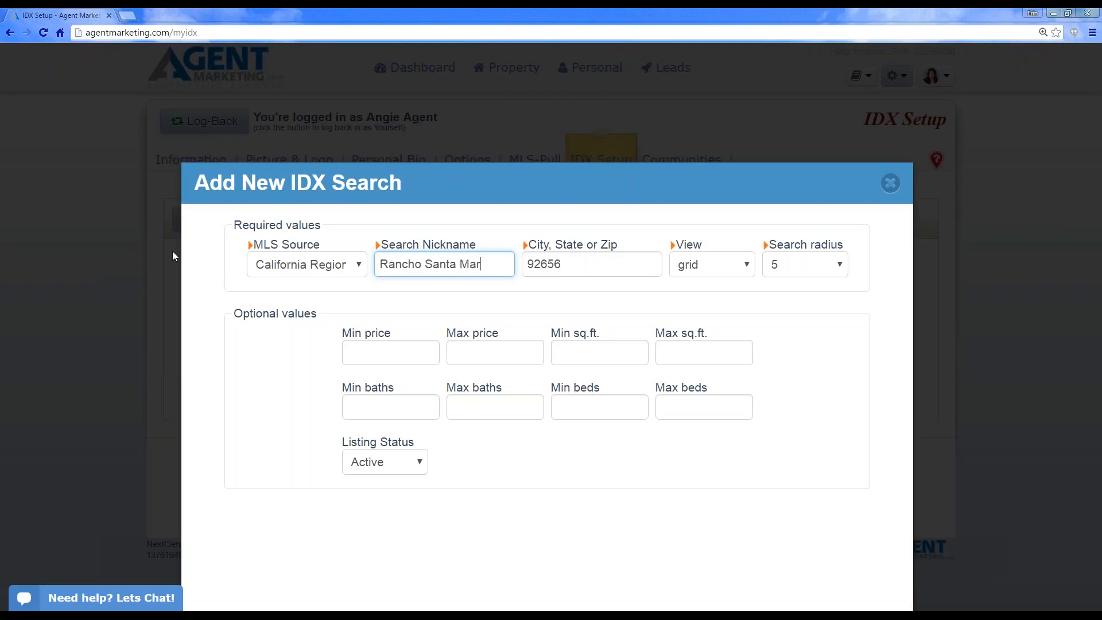
text(garita)
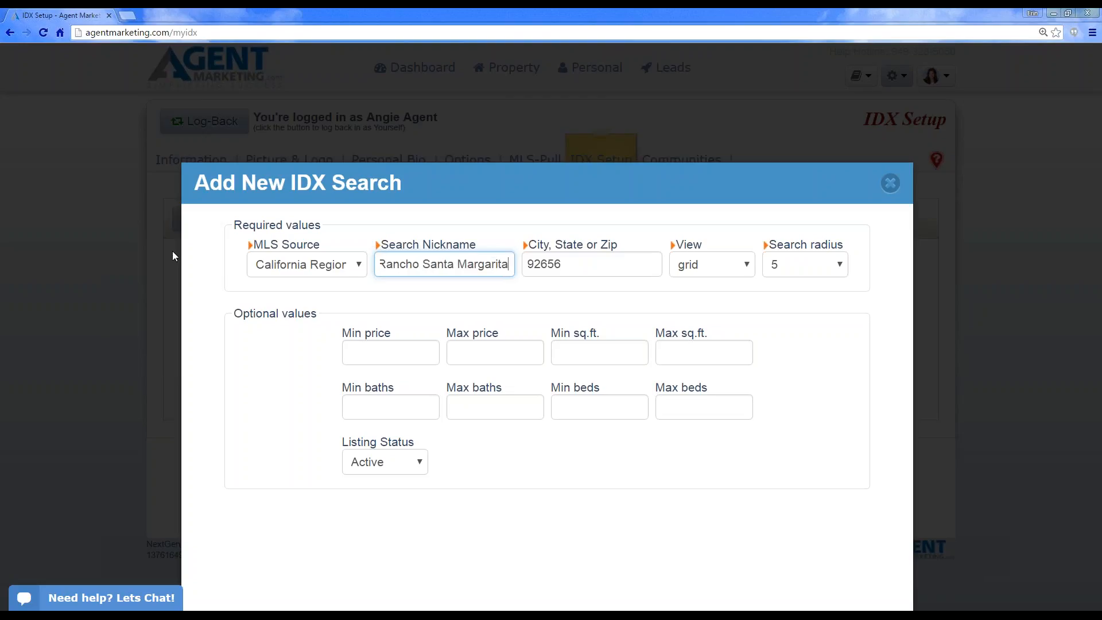
key(Tab)
text(92688)
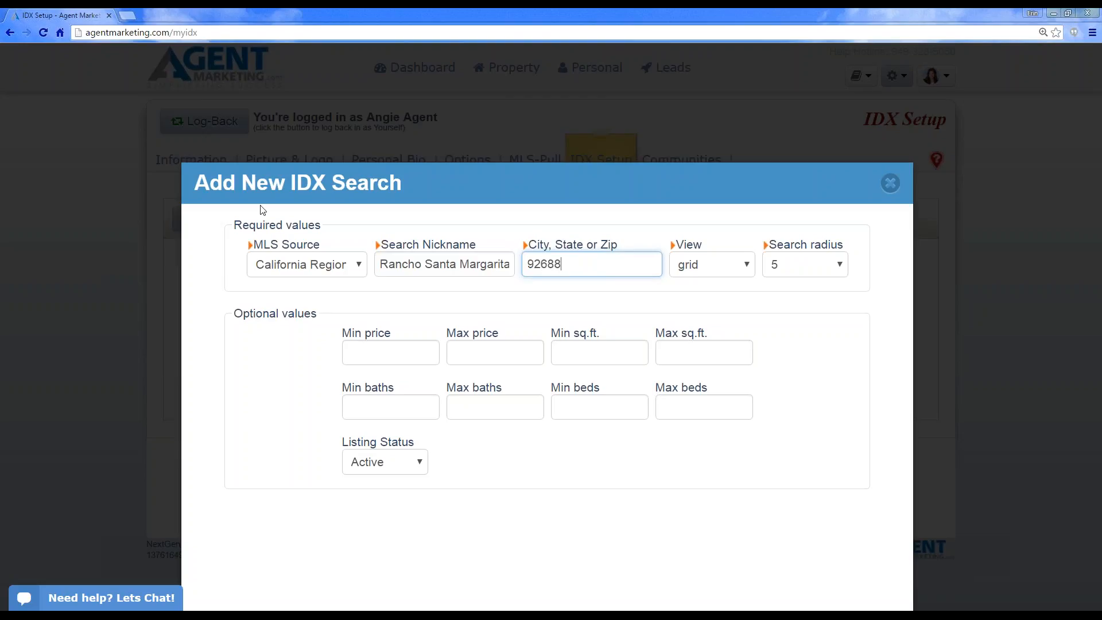
click(587, 301)
drag(692, 171, 687, 74)
click(803, 528)
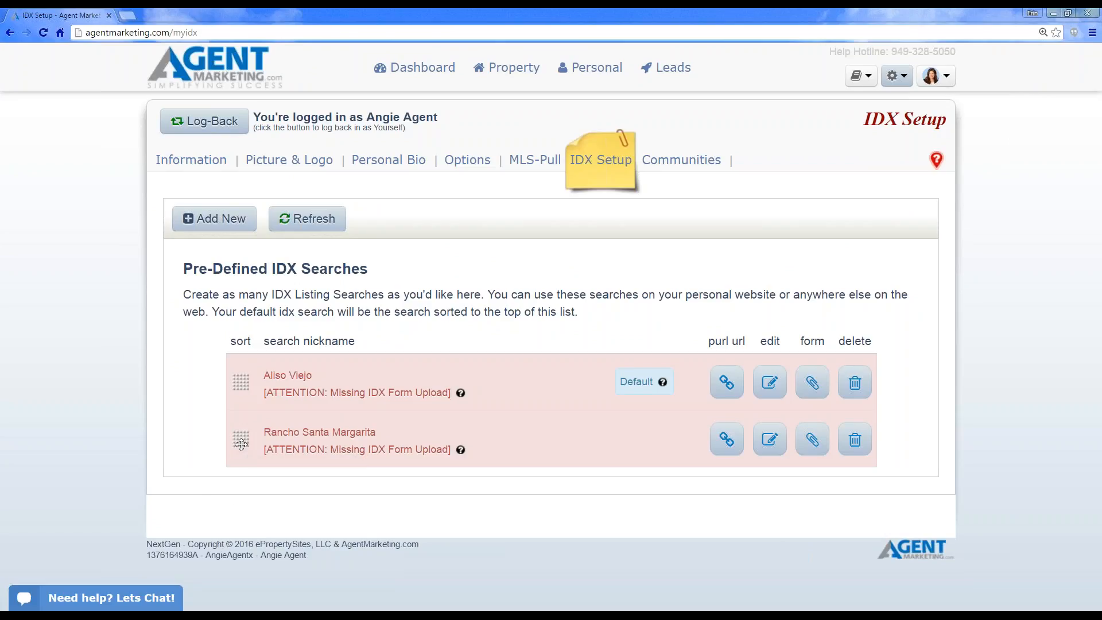
drag(241, 444, 239, 371)
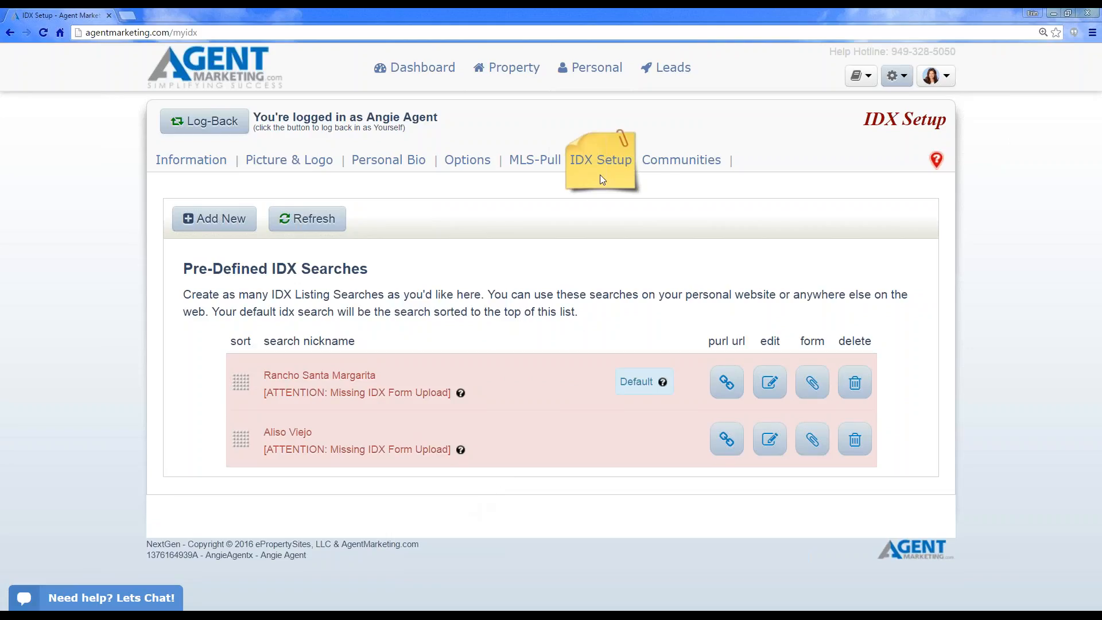
- Open the menu setup of the personal website My Website and add a menu group titled Property Search
mouse_move(595, 72)
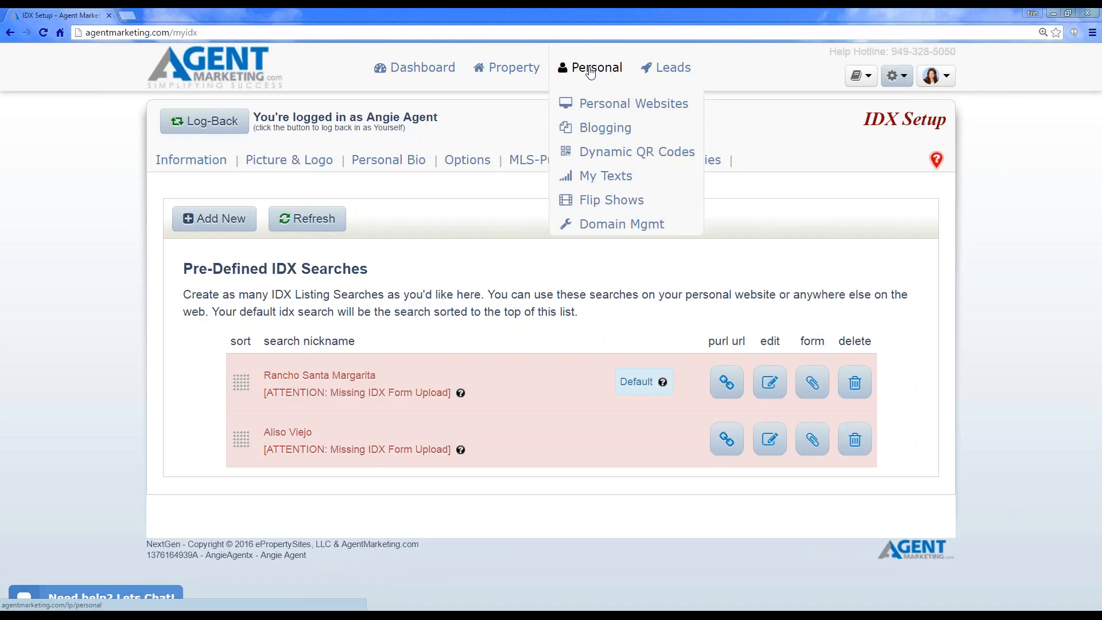
click(595, 106)
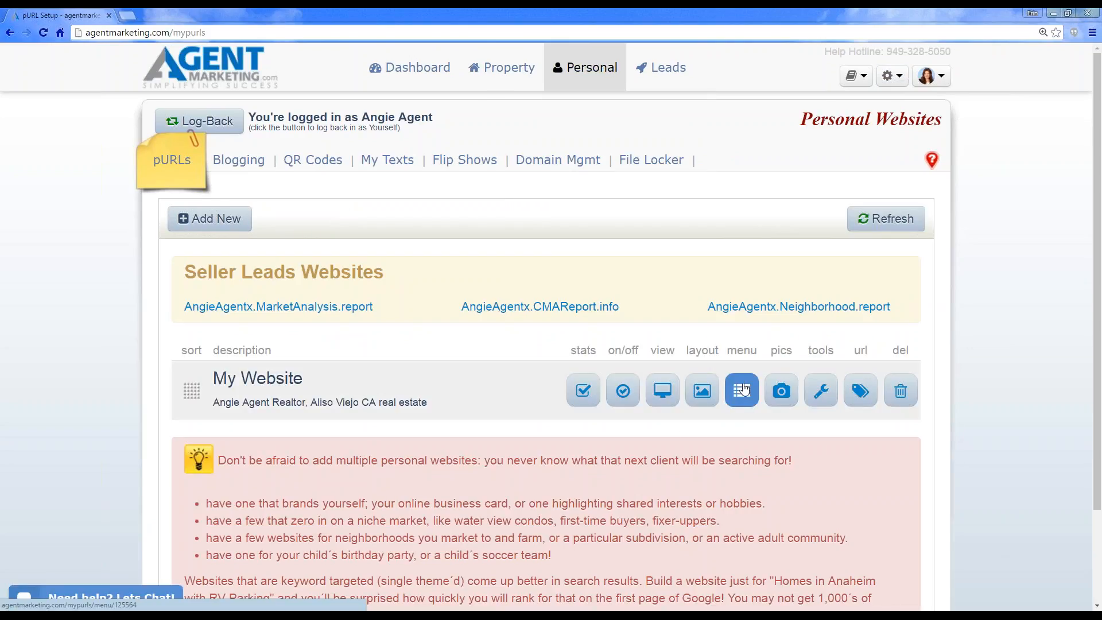
click(741, 387)
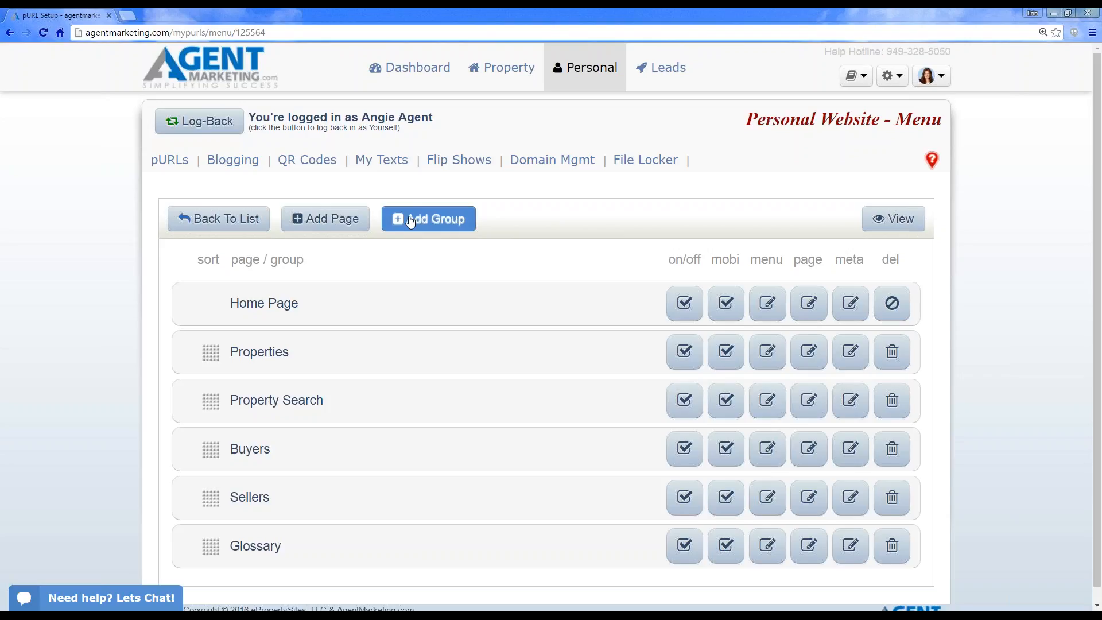
click(411, 222)
text(Property Sea)
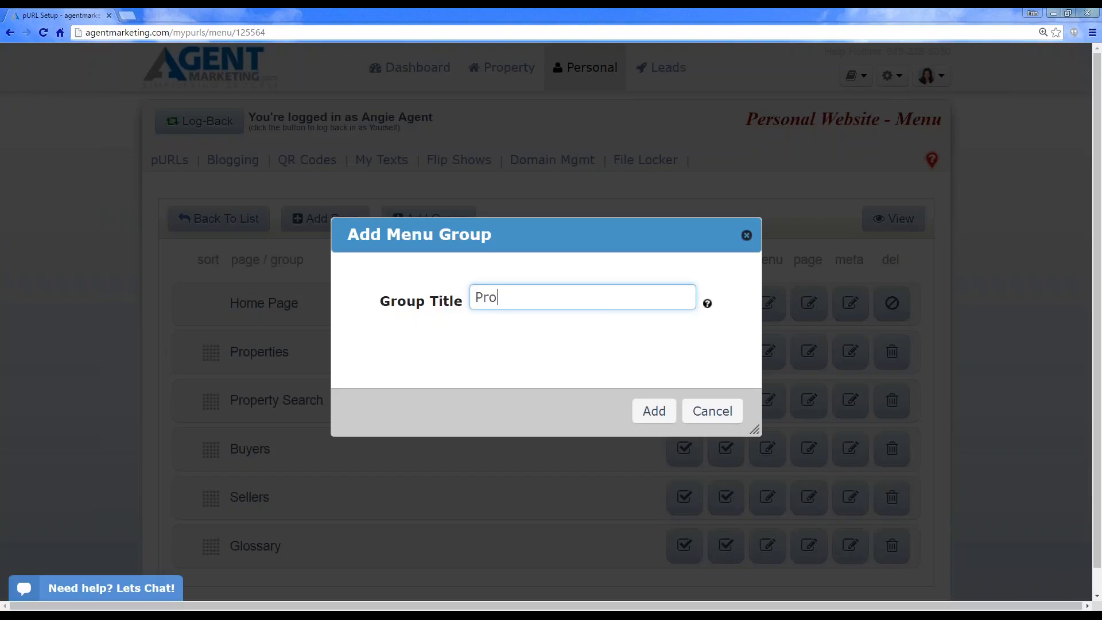
text(rch)
click(647, 412)
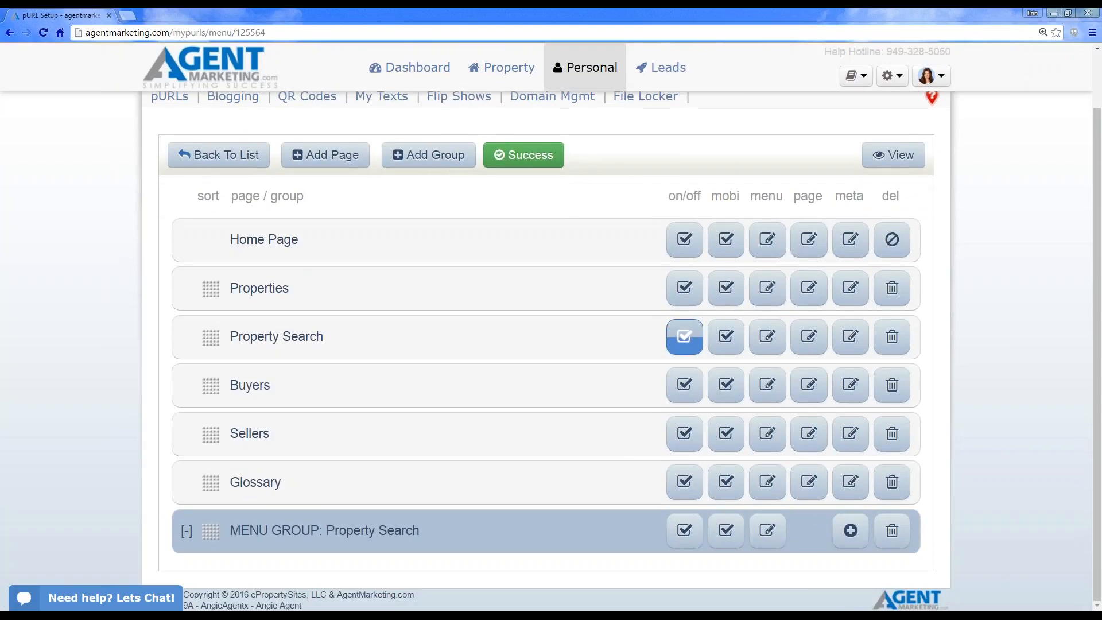
- Change the Property Search page's menu text to Aliso Viejo and save it
click(767, 337)
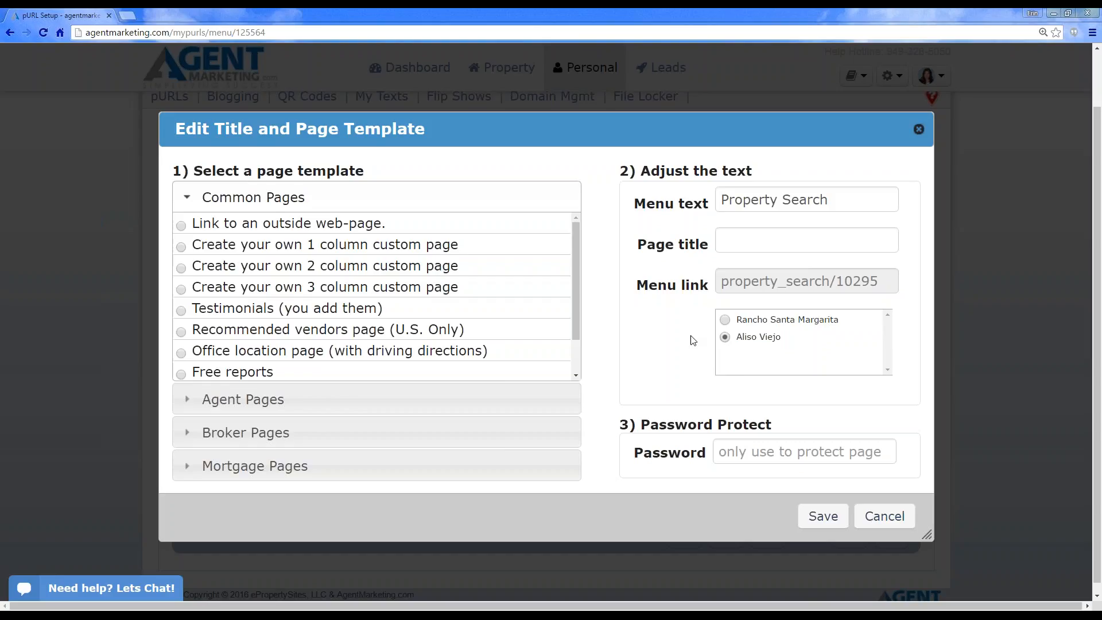
triple_click(809, 201)
text(Aliso Viejo)
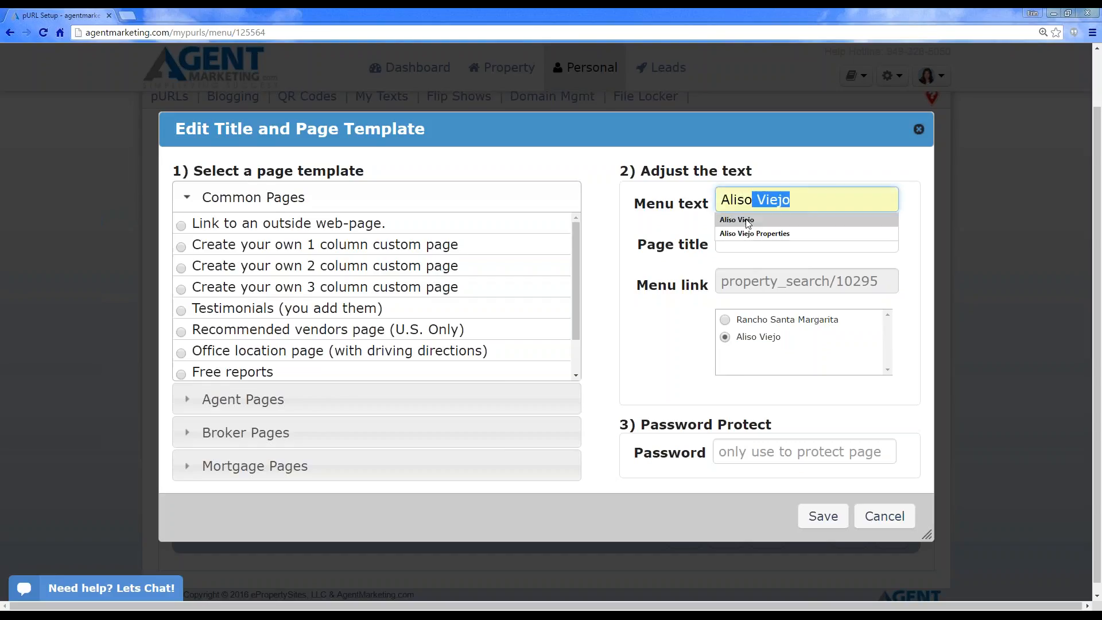
click(746, 220)
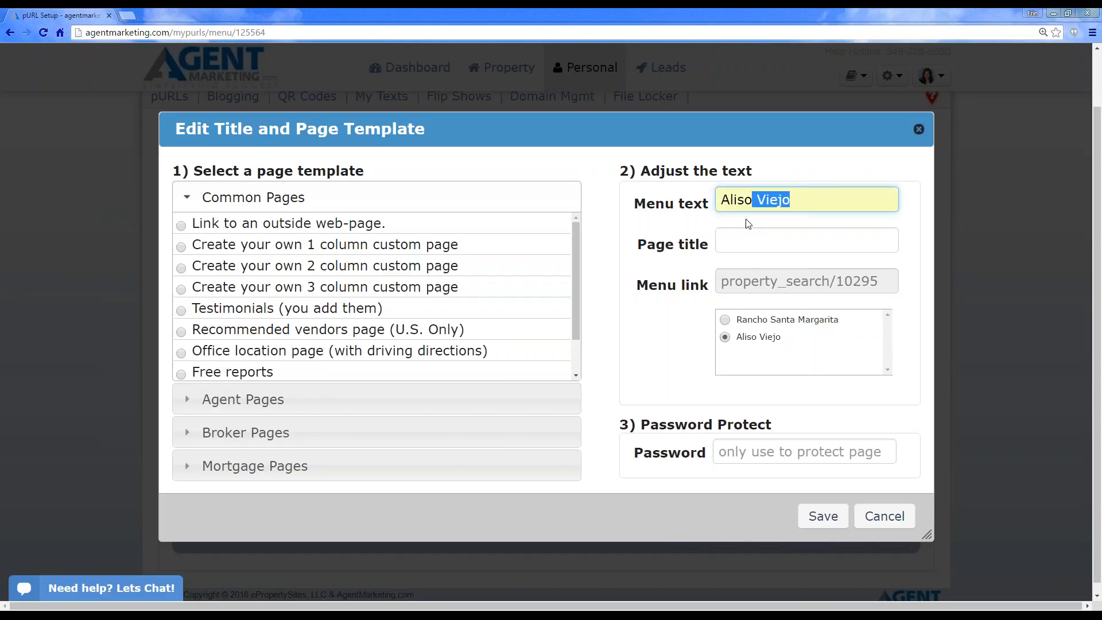
click(821, 516)
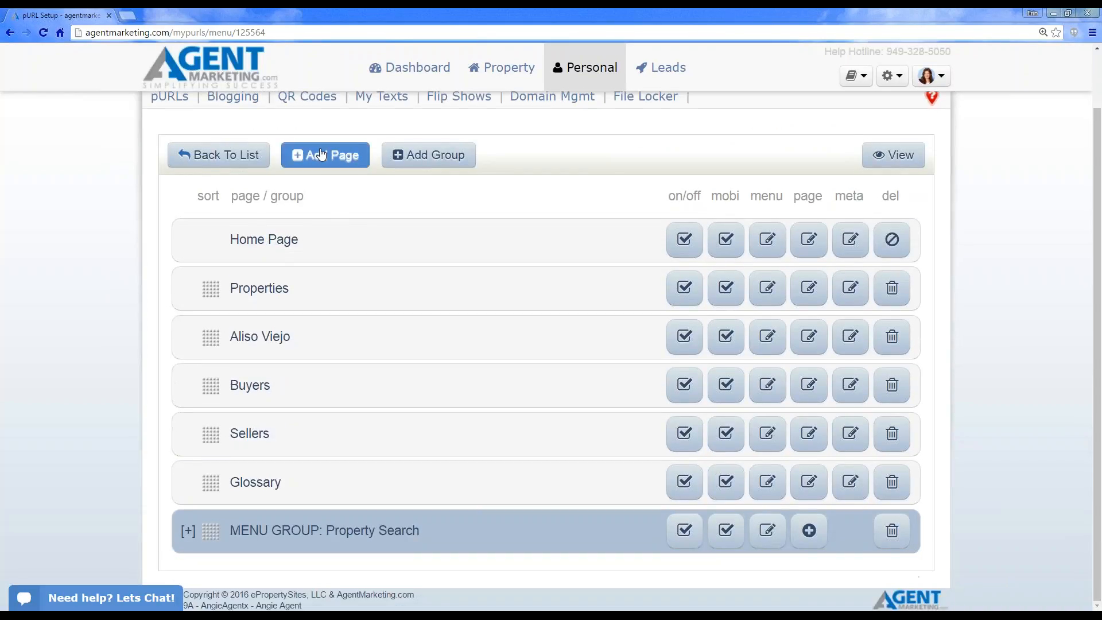
- Start a new menu page from the IDX property search agent template, using the Rancho Santa Margarita search
click(326, 154)
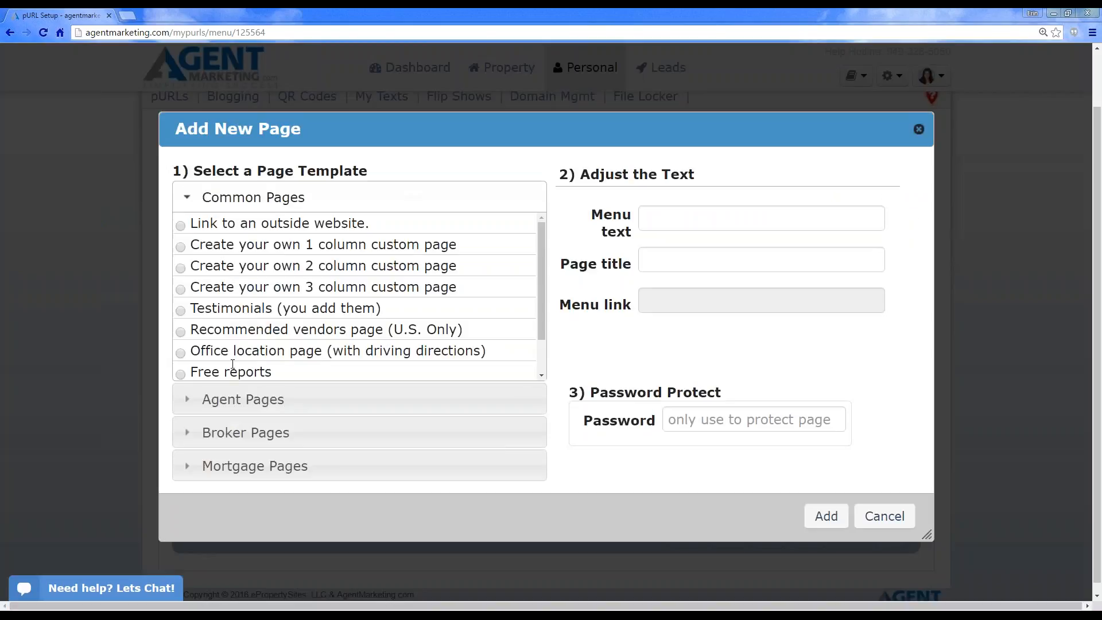
click(187, 398)
click(182, 257)
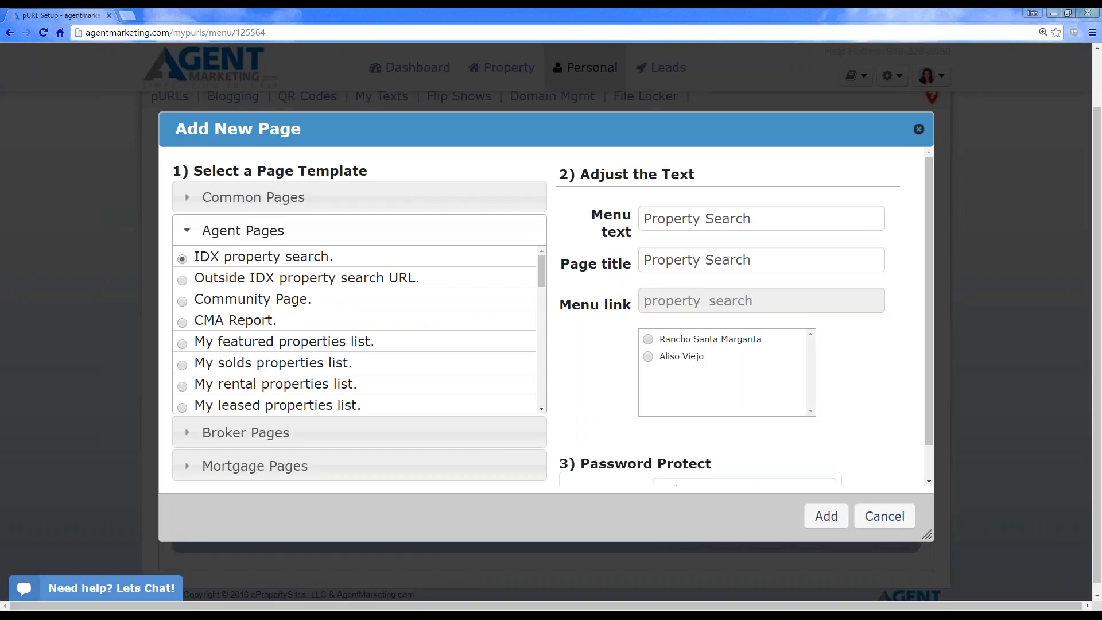
click(648, 339)
- Clear the new page's title, set its menu text to Rancho Santa Margarita, and add the page
drag(806, 258, 589, 259)
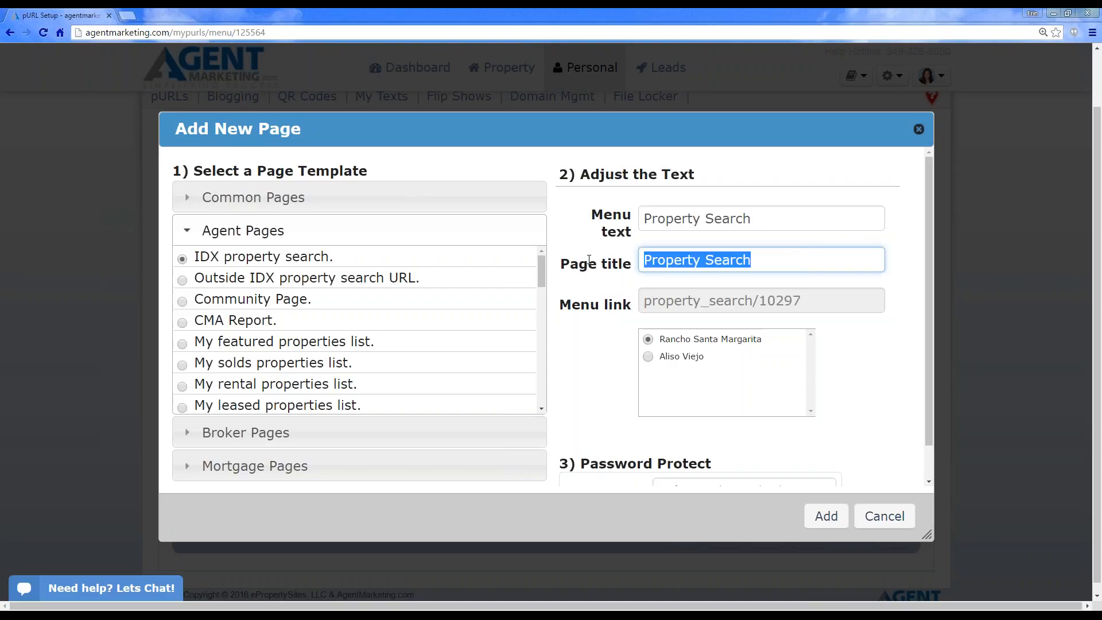
key(BackSpace)
key(shift+Tab)
key(BackSpace)
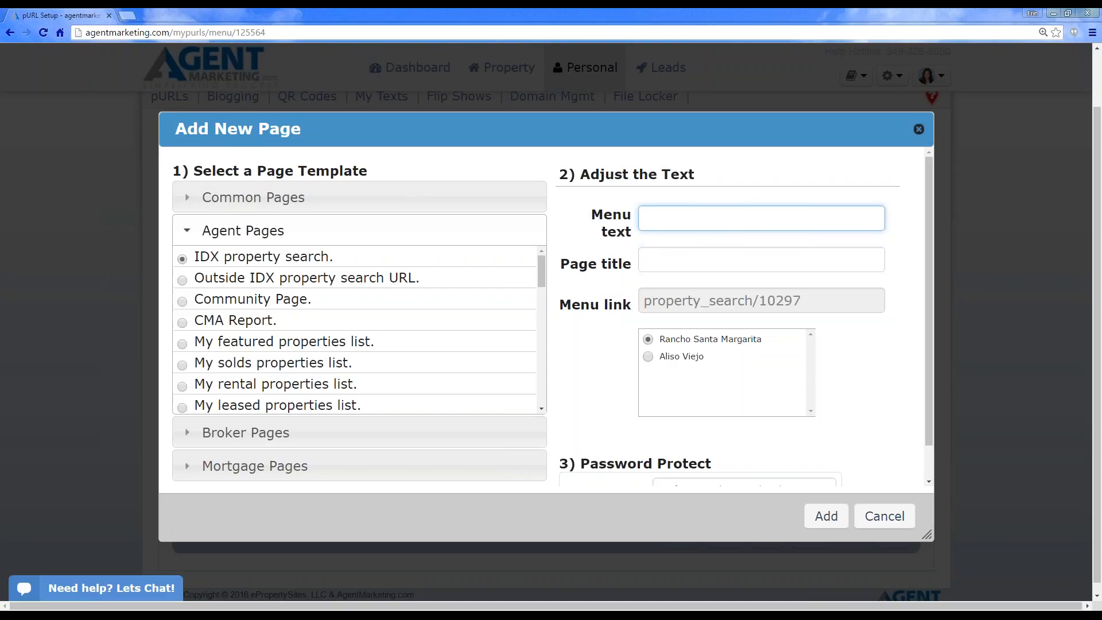
text(Rancho Santa Margarita)
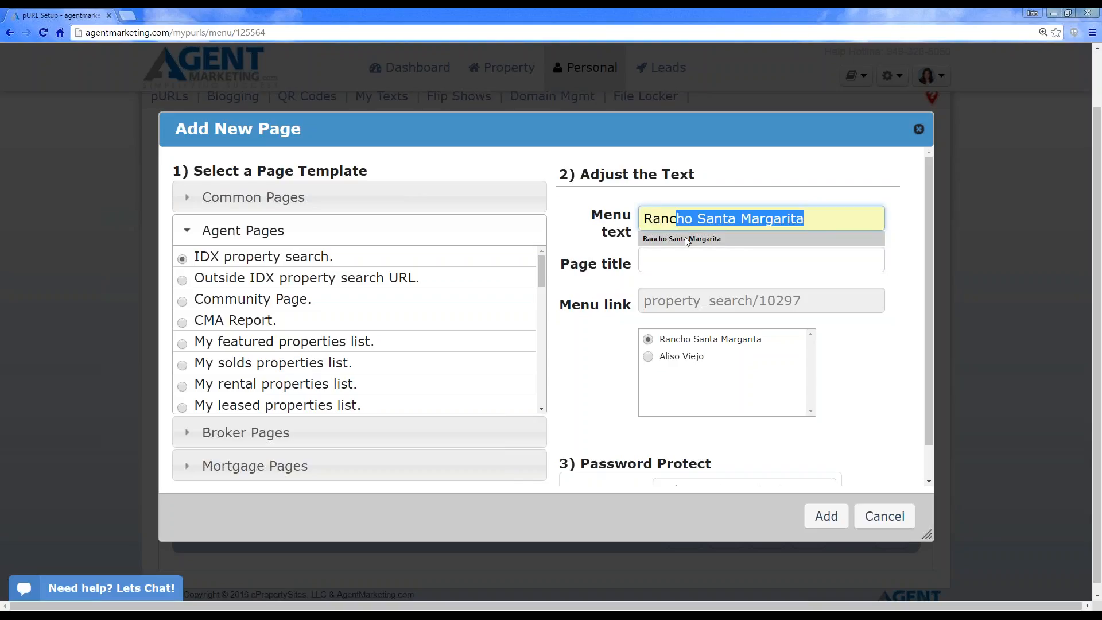
click(684, 238)
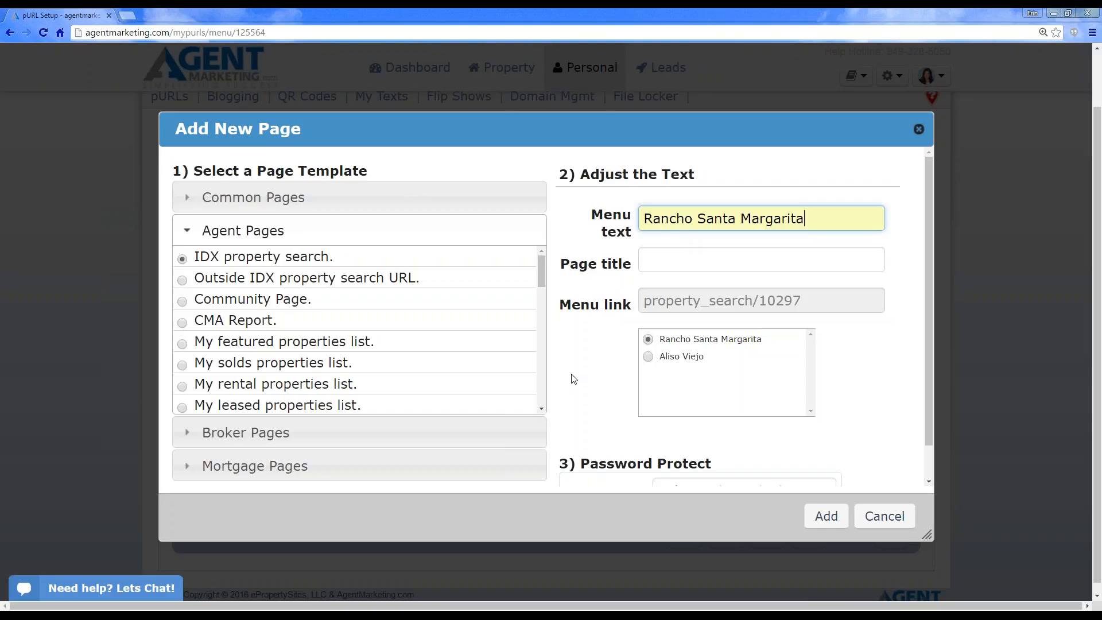
click(826, 516)
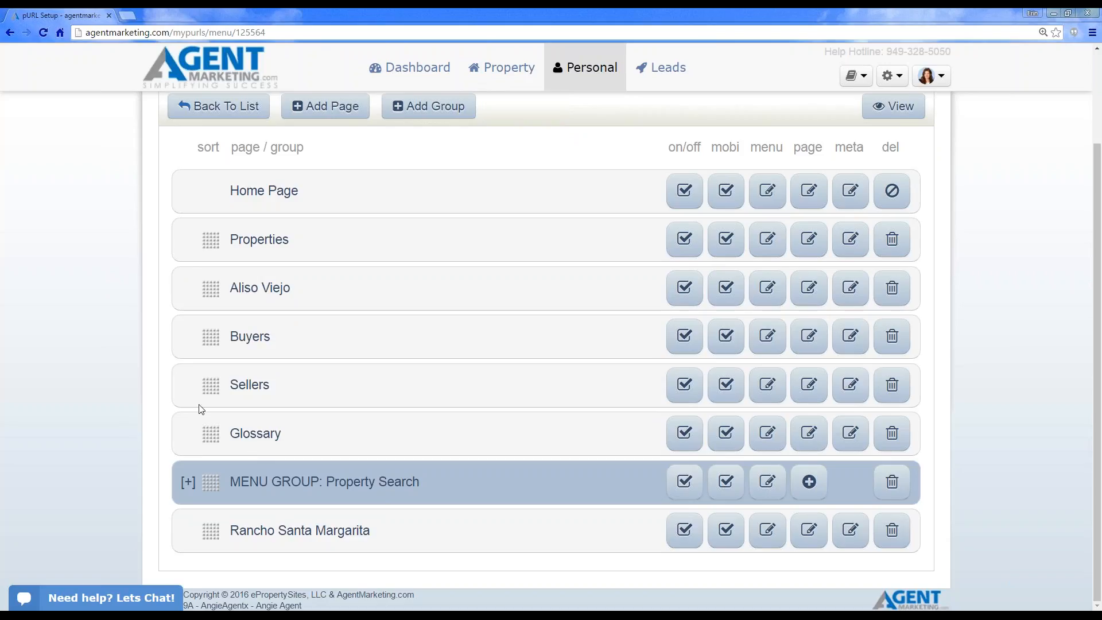
- Nest the Rancho Santa Margarita and Aliso Viejo pages under the Property Search group, and place the expanded group directly below Home Page
drag(207, 532, 184, 509)
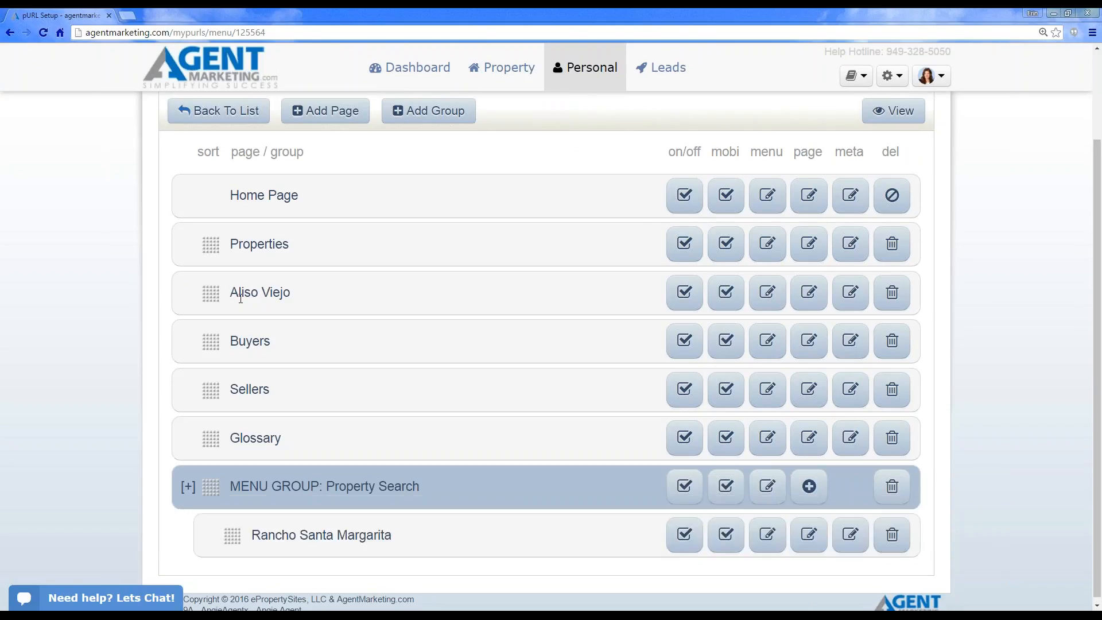
drag(211, 293, 197, 519)
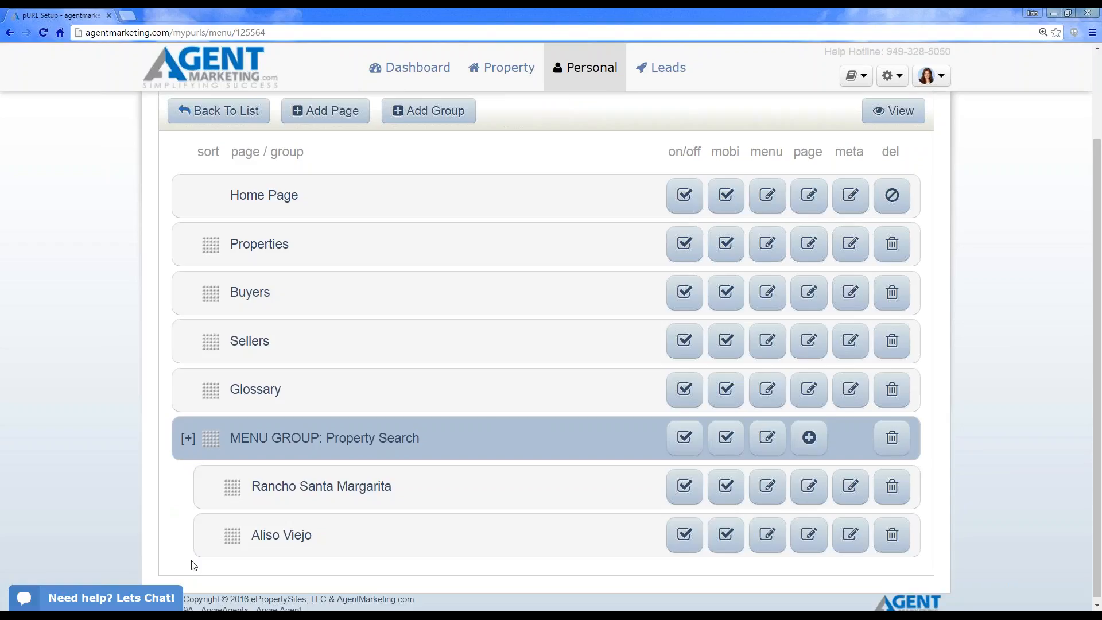
drag(222, 432, 210, 338)
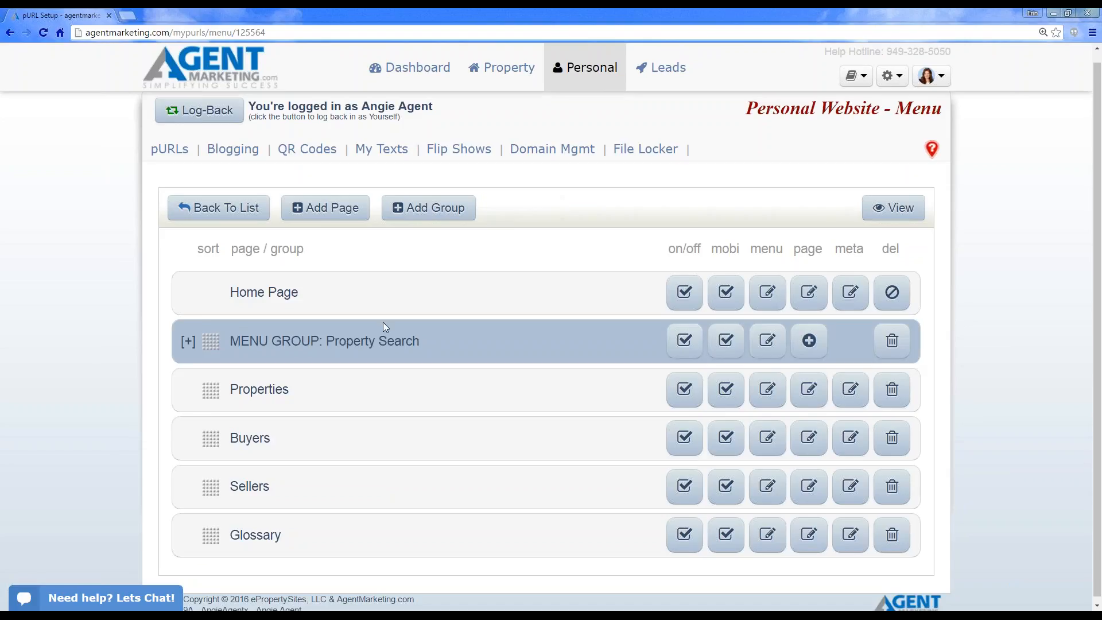
click(185, 343)
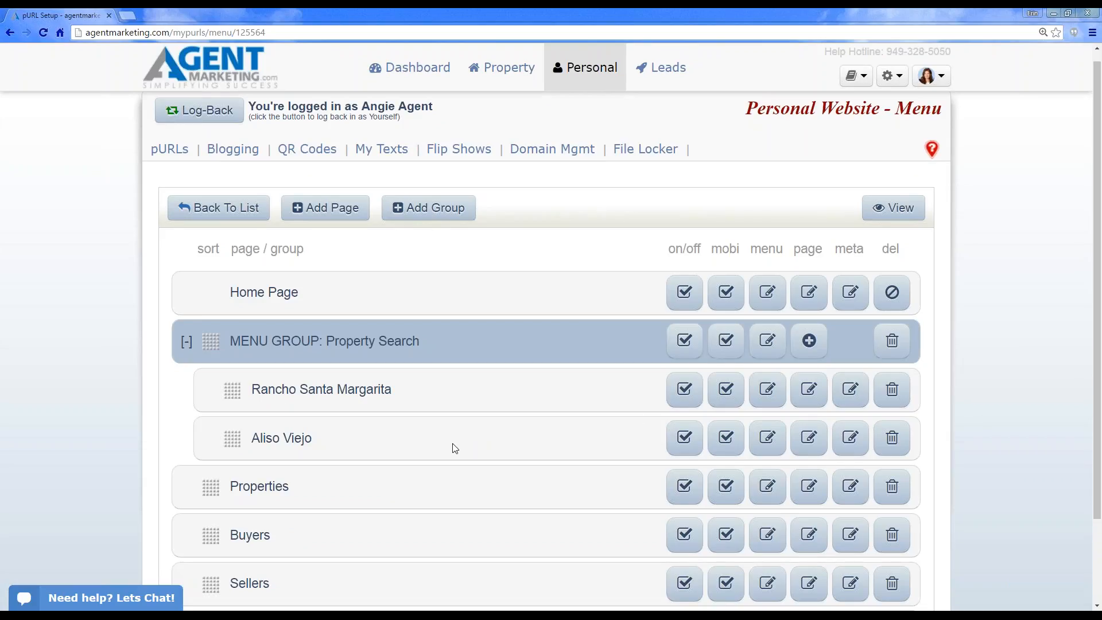
- View the live personal website, check the Property Search submenu, and close the site's browser tab
click(902, 209)
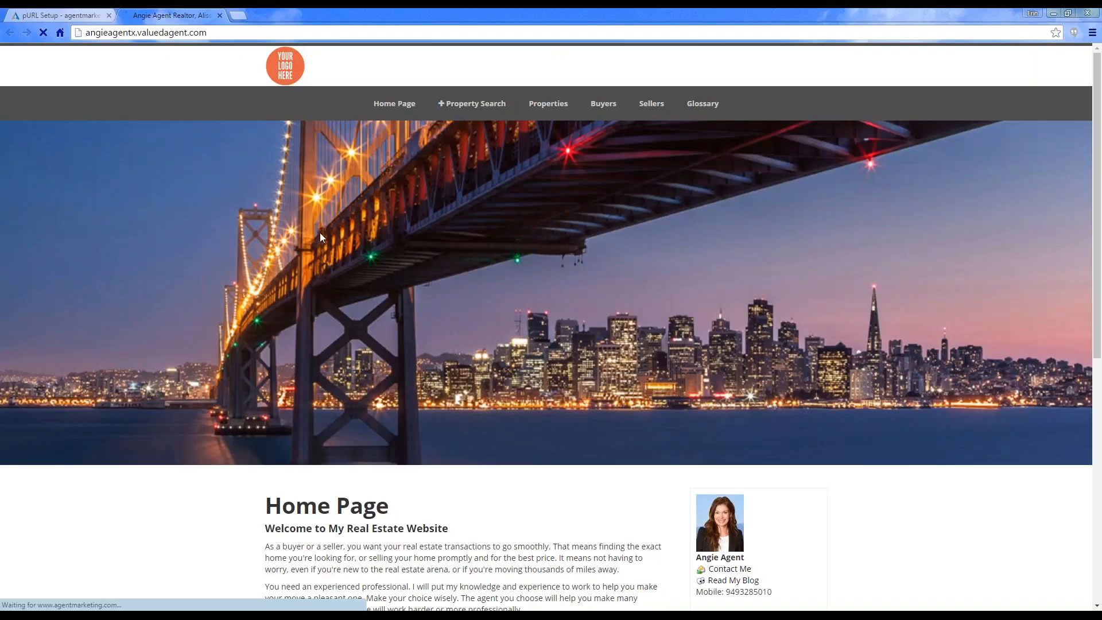
mouse_move(471, 104)
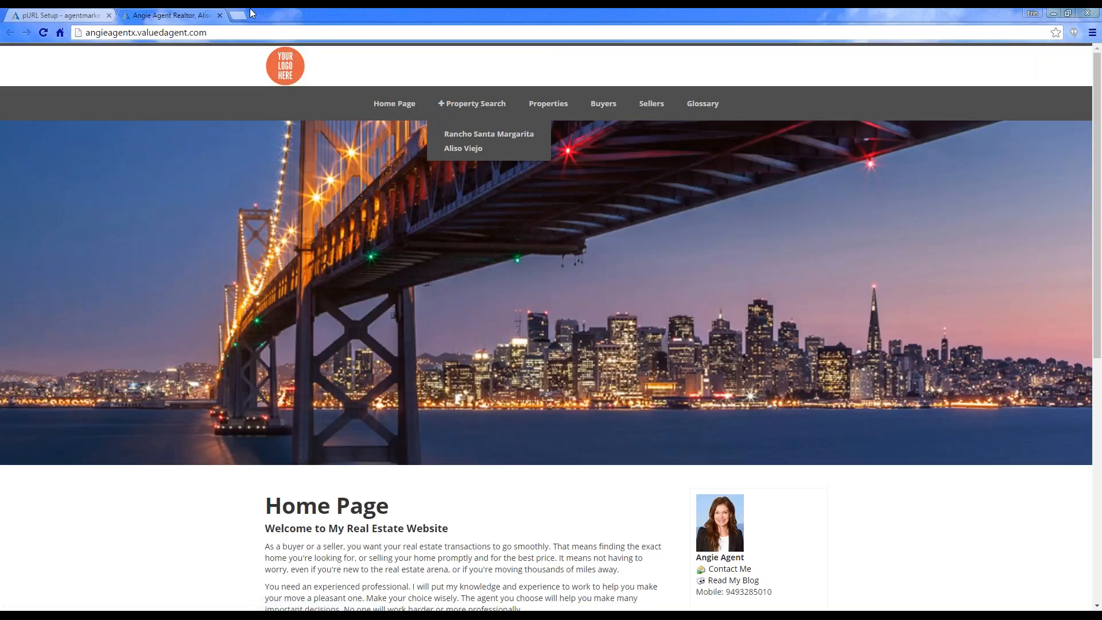
click(220, 16)
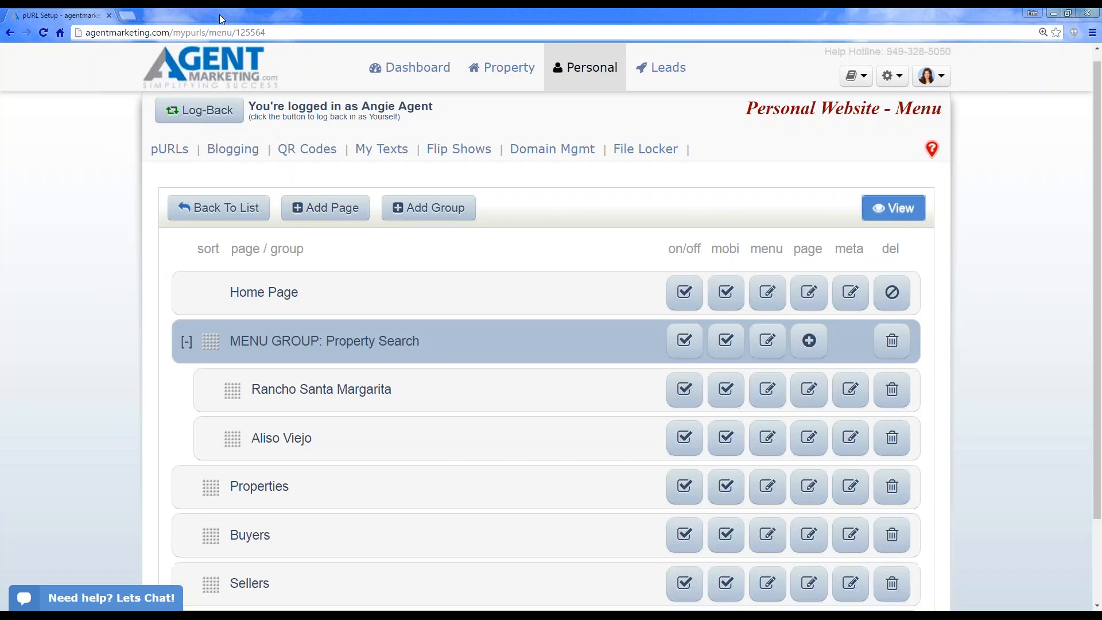